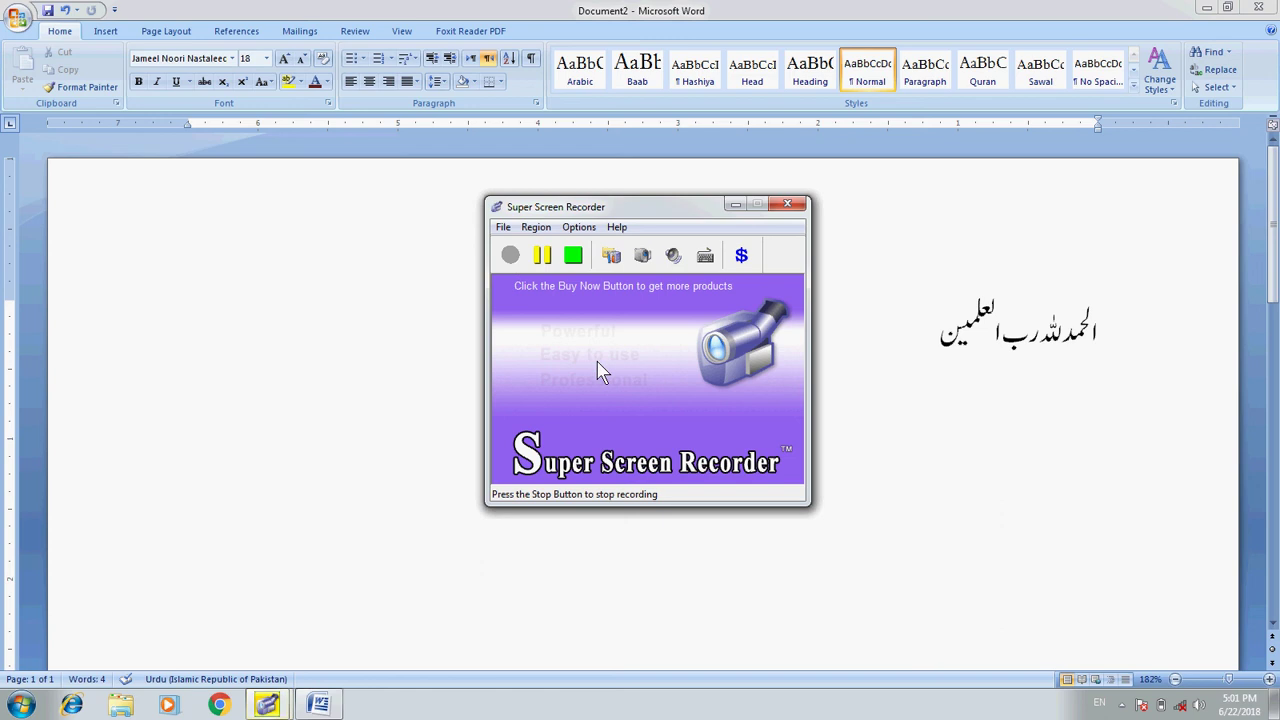
Minimize the screen recorder and Word, refresh the desktop twice, then restore the Word document
{"action": "left_click", "coordinate": [735, 204]}
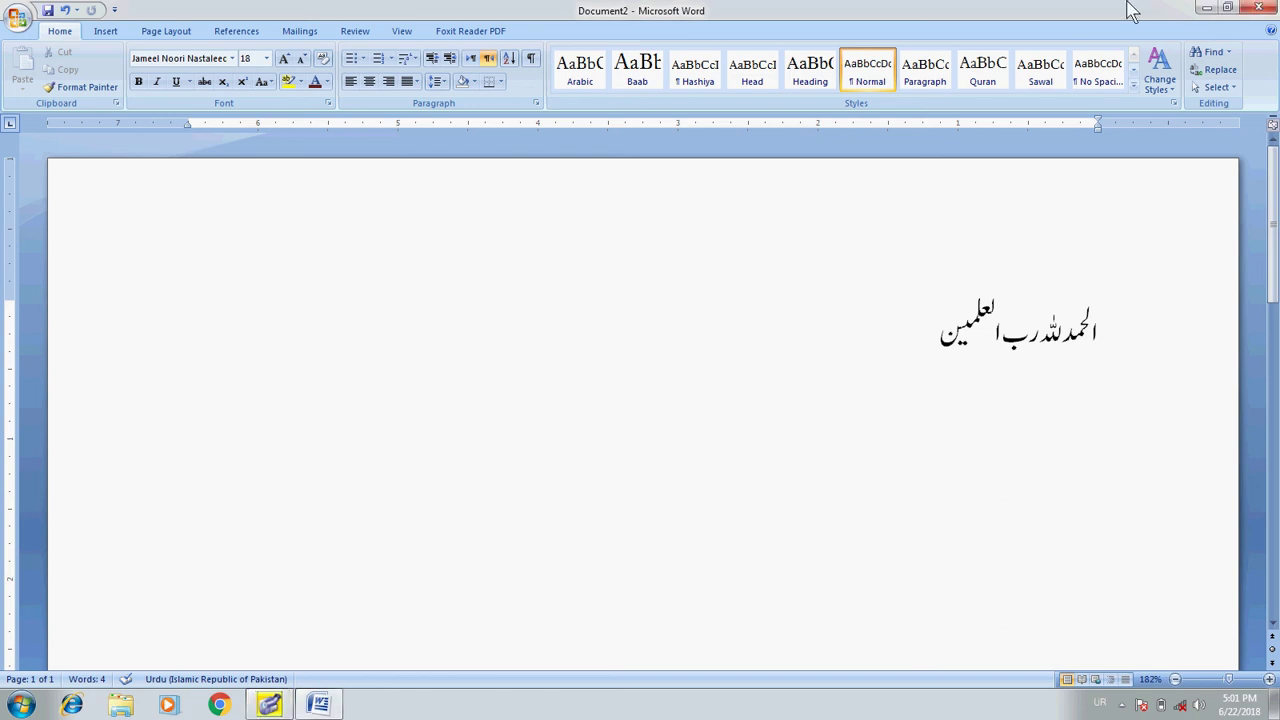
{"action": "left_click", "coordinate": [1205, 8]}
{"action": "right_click", "coordinate": [500, 168]}
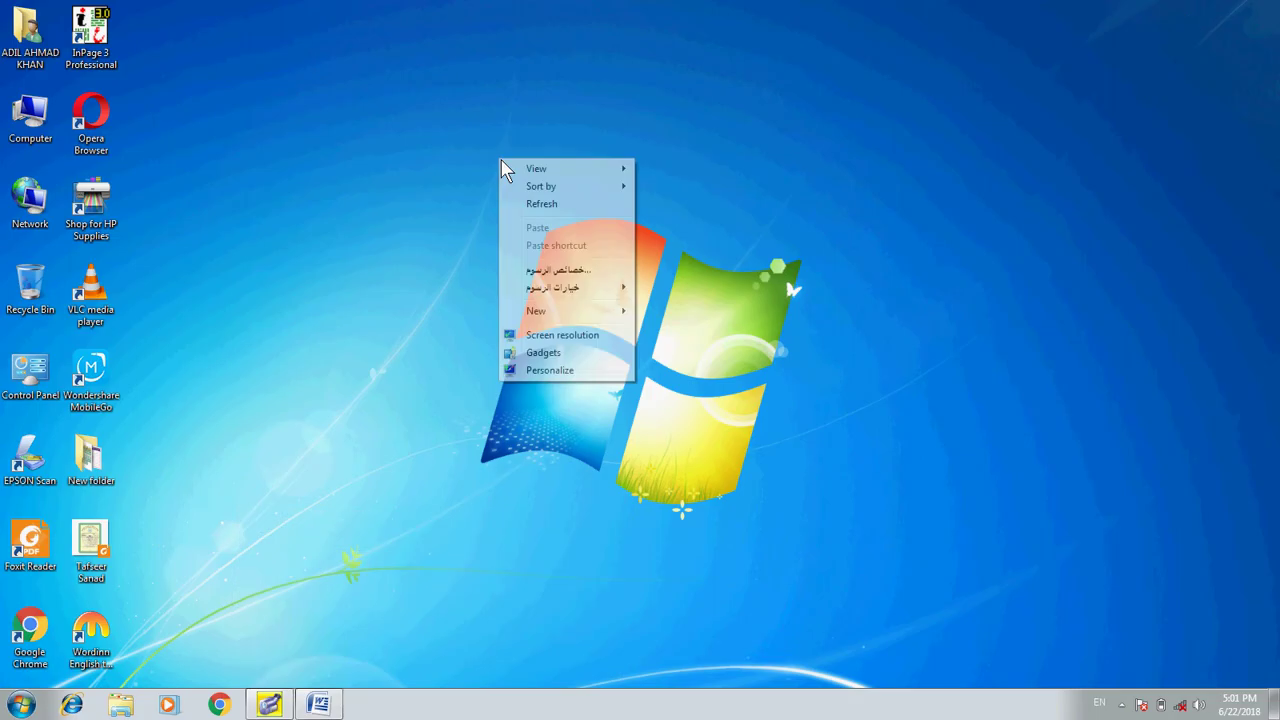
{"action": "left_click", "coordinate": [530, 203]}
{"action": "right_click", "coordinate": [380, 87]}
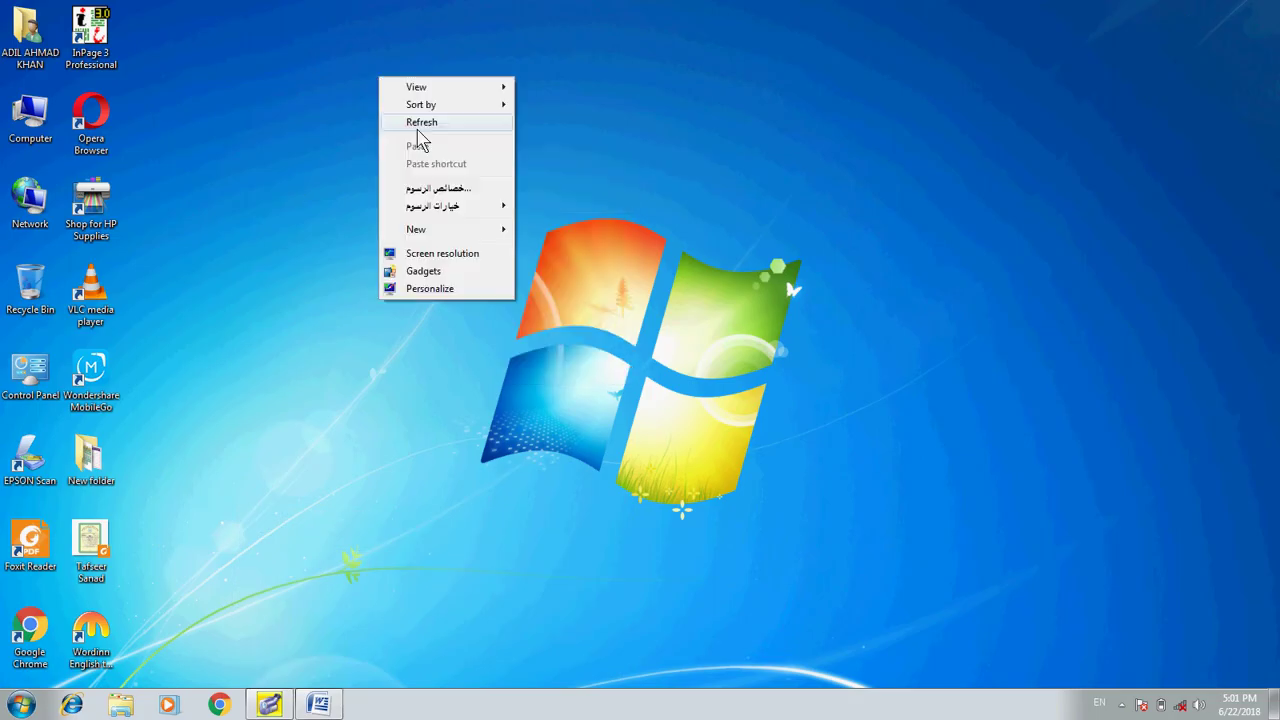
{"action": "left_click", "coordinate": [414, 124]}
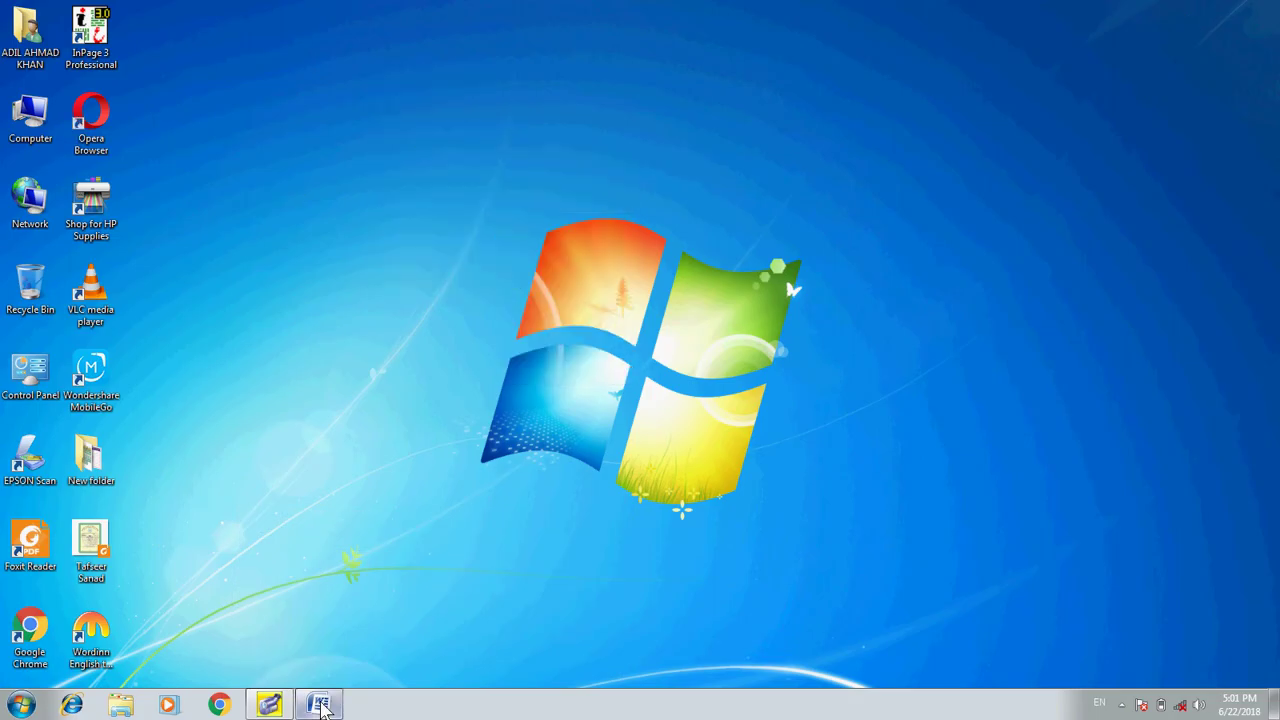
{"action": "left_click", "coordinate": [320, 702]}
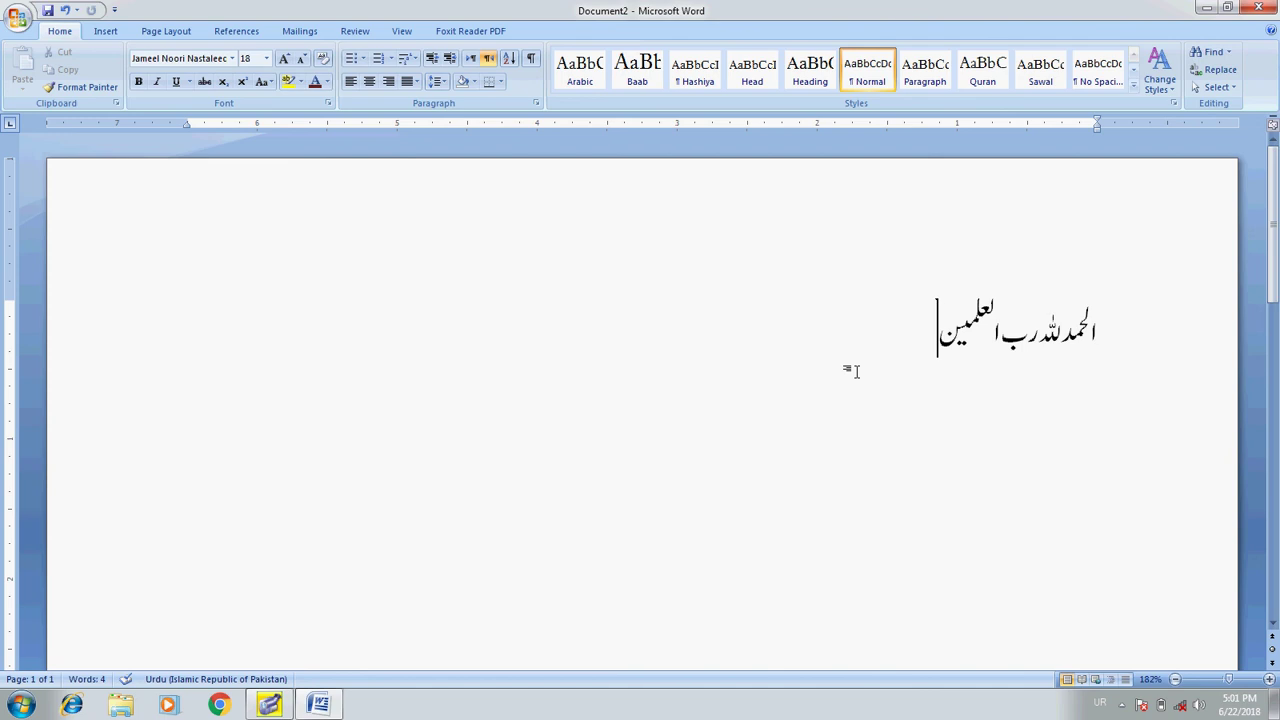
Replace the Urdu praise line with the heading 'باب اول' and select it
{"action": "key", "text": "ctrl+a"}
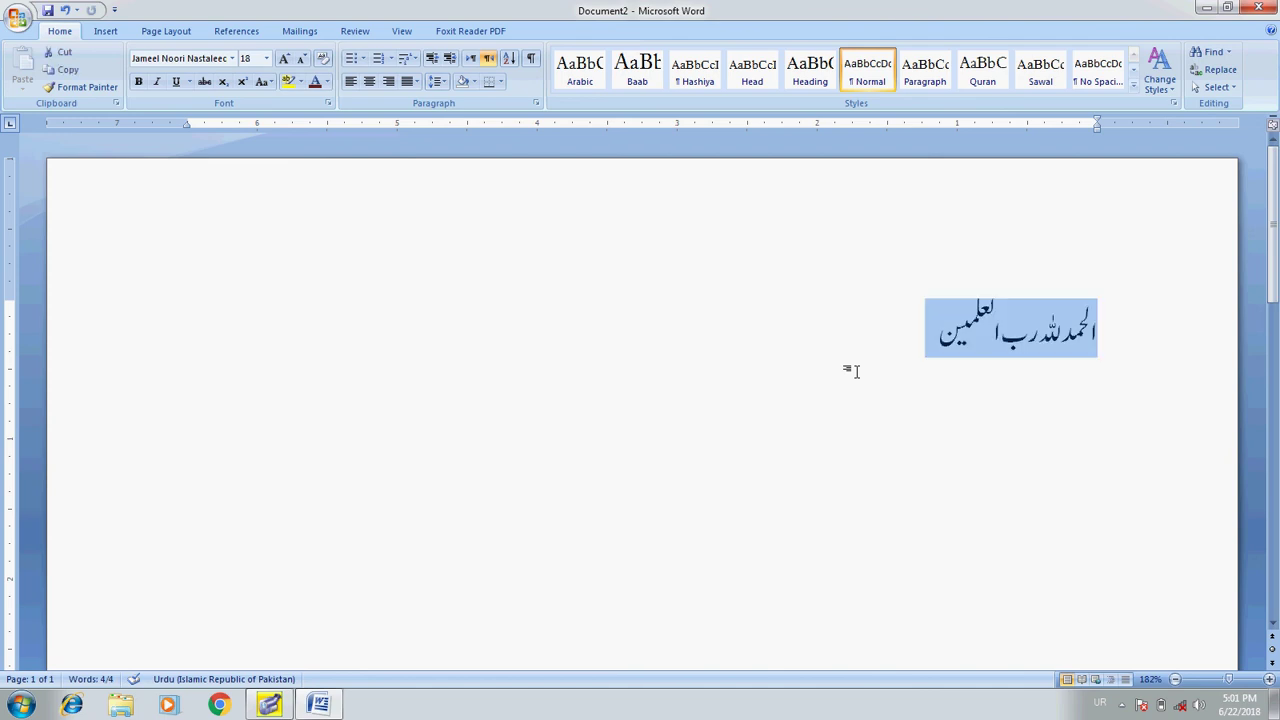
{"action": "key", "text": "Delete"}
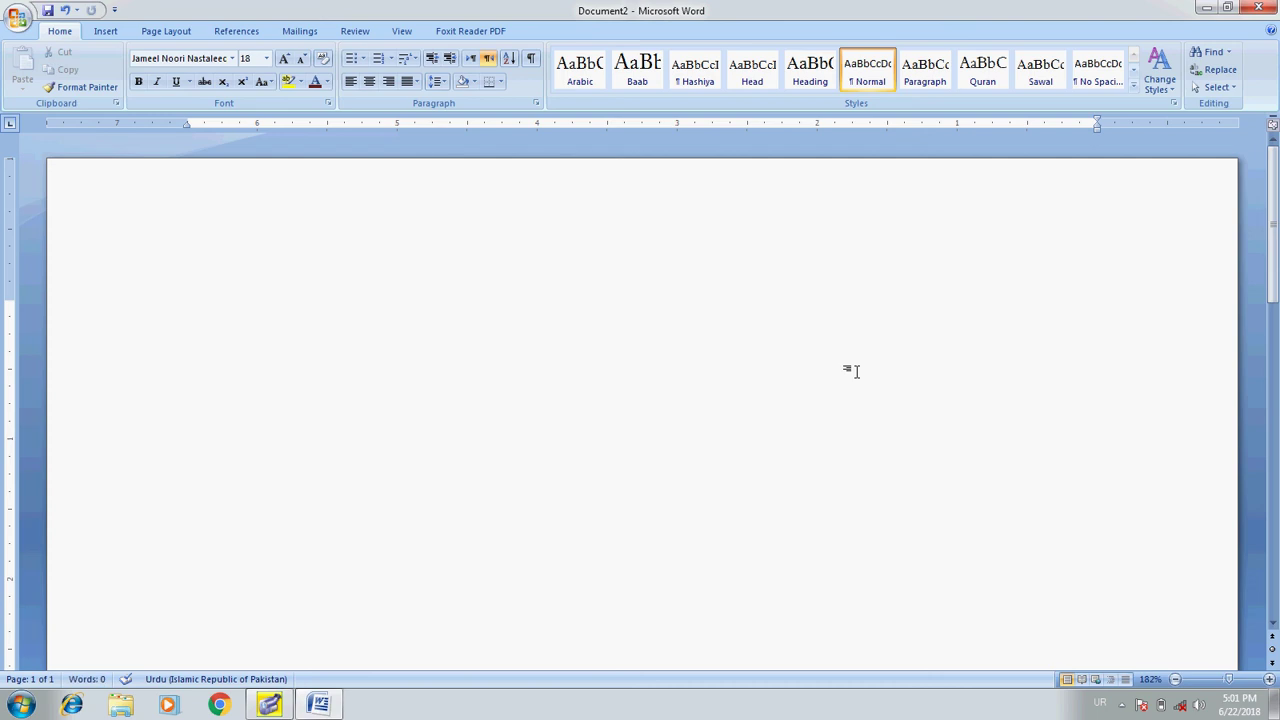
{"action": "type", "text": "باب"}
{"action": "type", "text": " اول"}
{"action": "key", "text": "ctrl+a"}
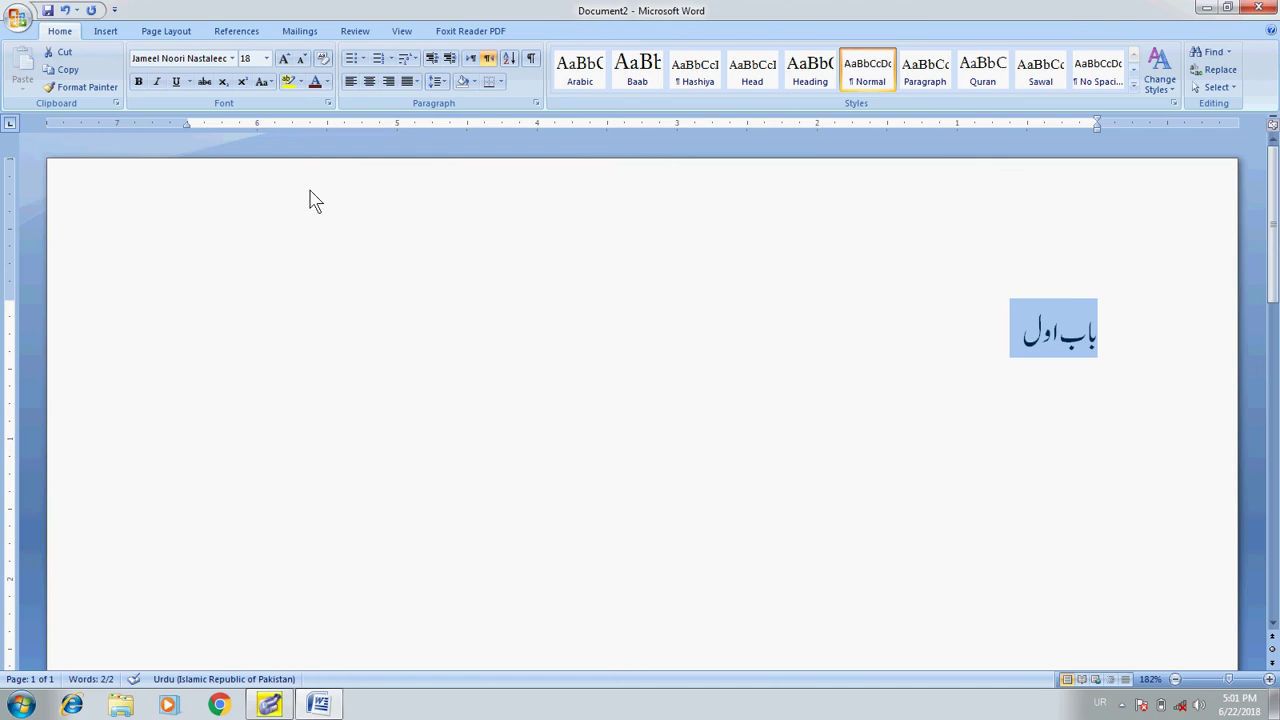
{"action": "left_click", "coordinate": [266, 59]}
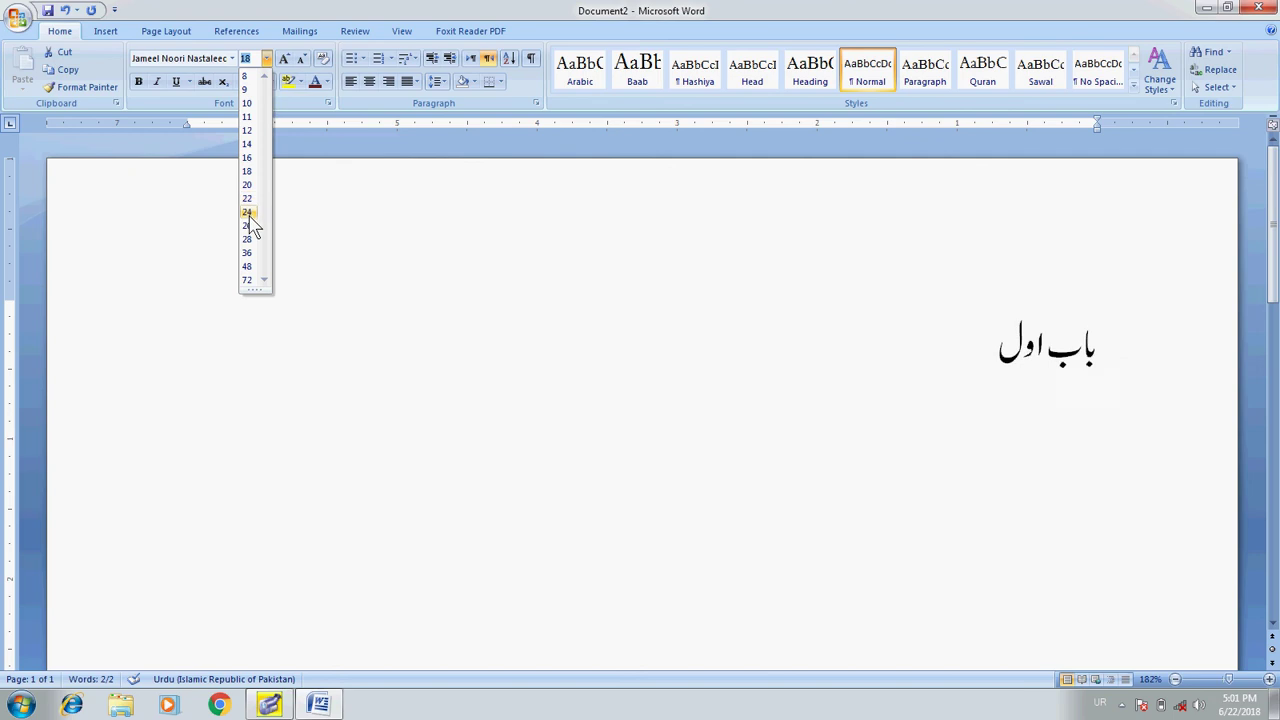
Make the باب اول heading 24 pt and centred, with bold turned back off
{"action": "left_click", "coordinate": [250, 214]}
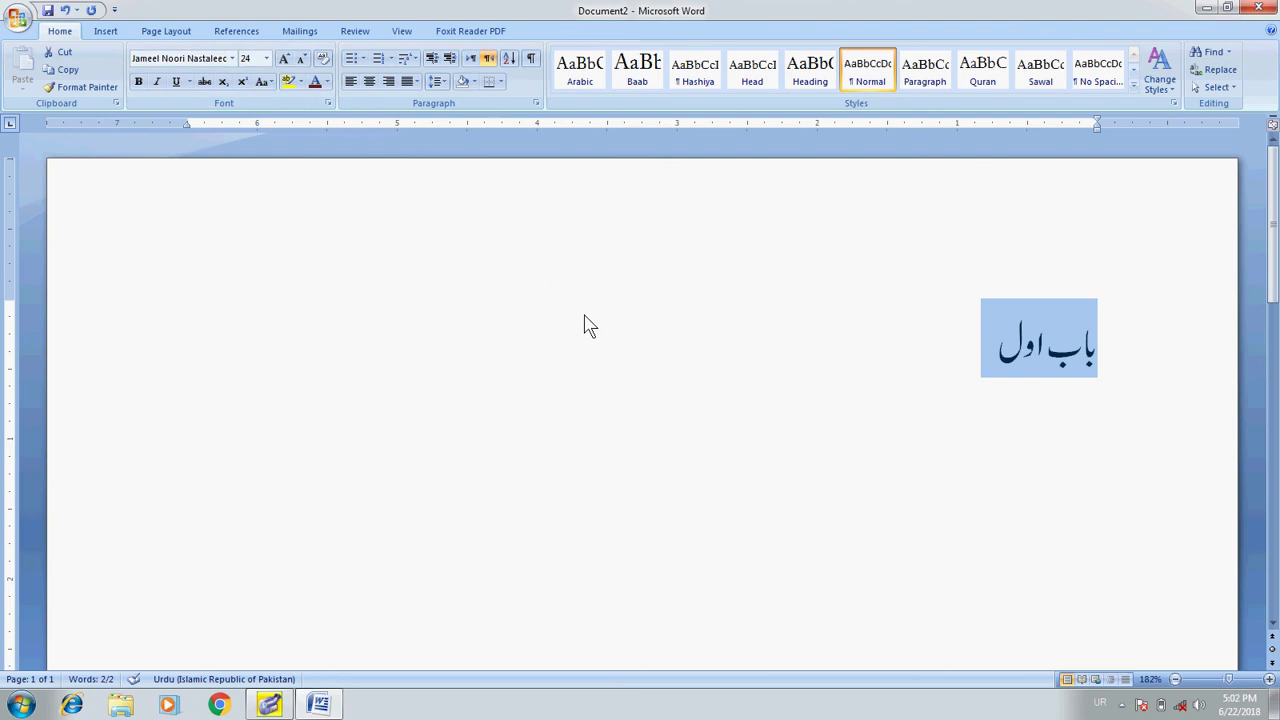
{"action": "key", "text": "ctrl+e"}
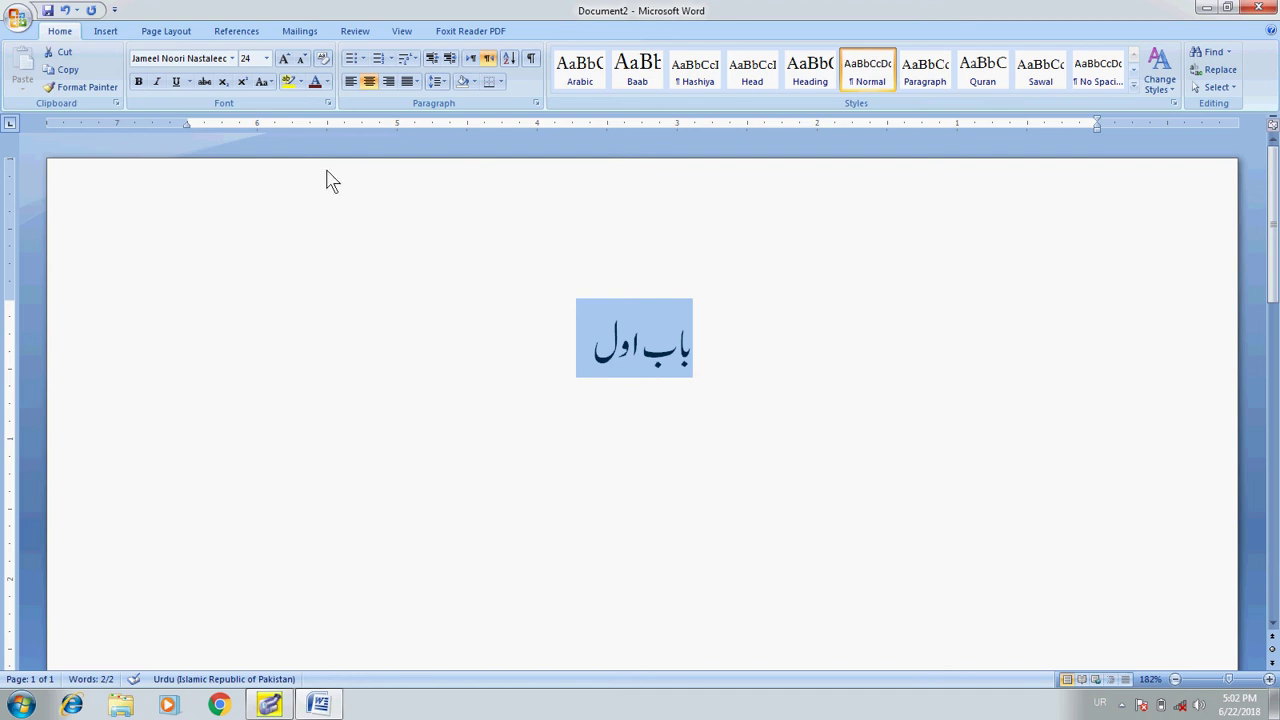
{"action": "left_click", "coordinate": [141, 82]}
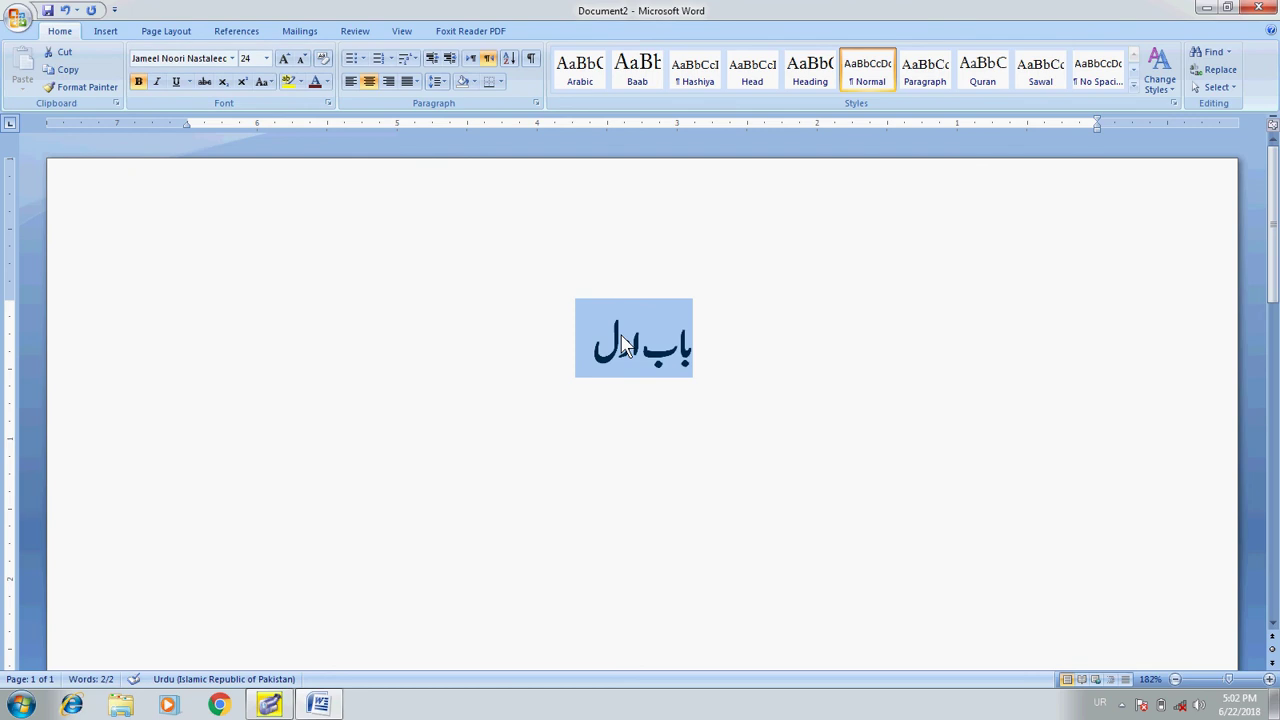
{"action": "key", "text": "ctrl+b"}
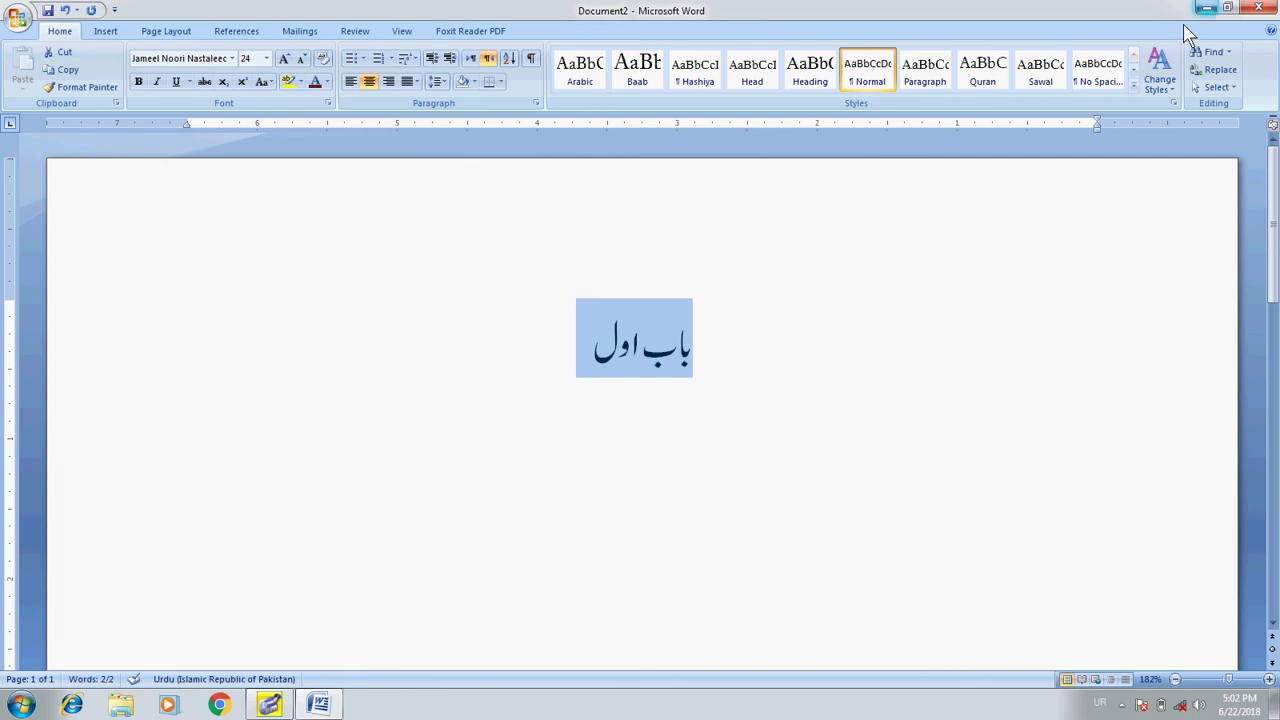
Save the heading's formatting as a new quick style named 'BAAB 1' and open its full settings
{"action": "left_click", "coordinate": [1135, 88]}
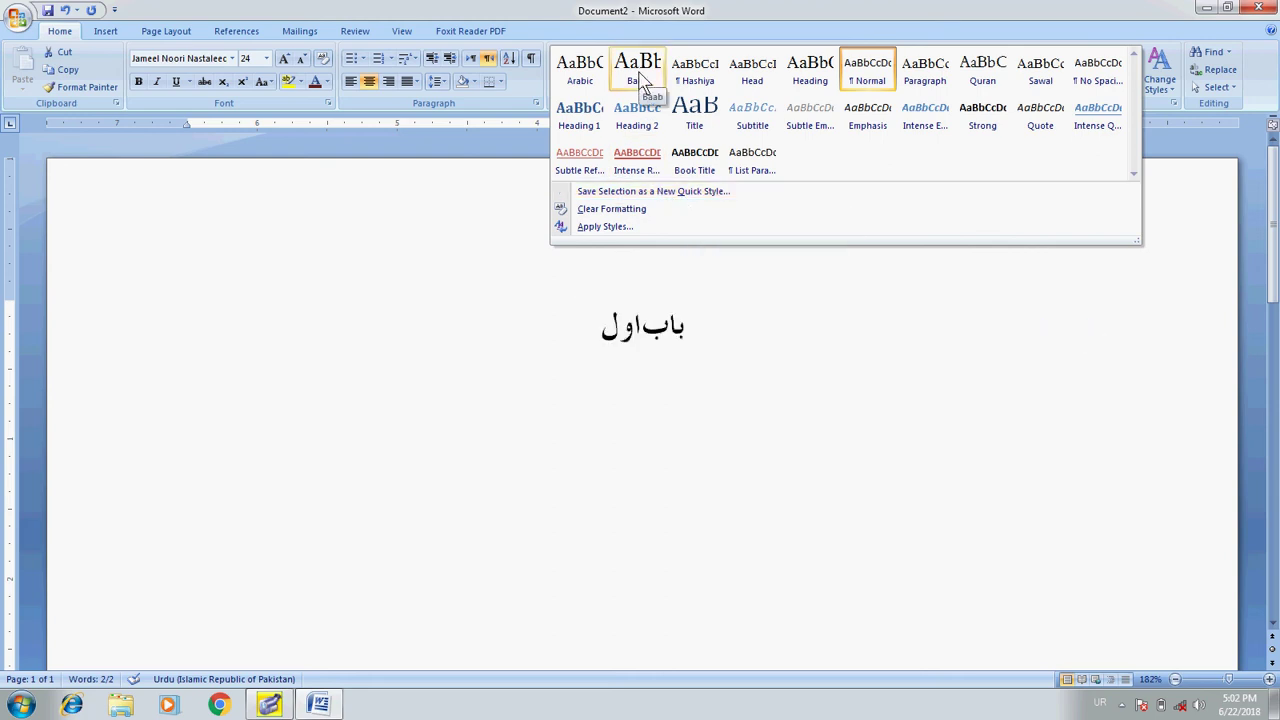
{"action": "left_click", "coordinate": [712, 192]}
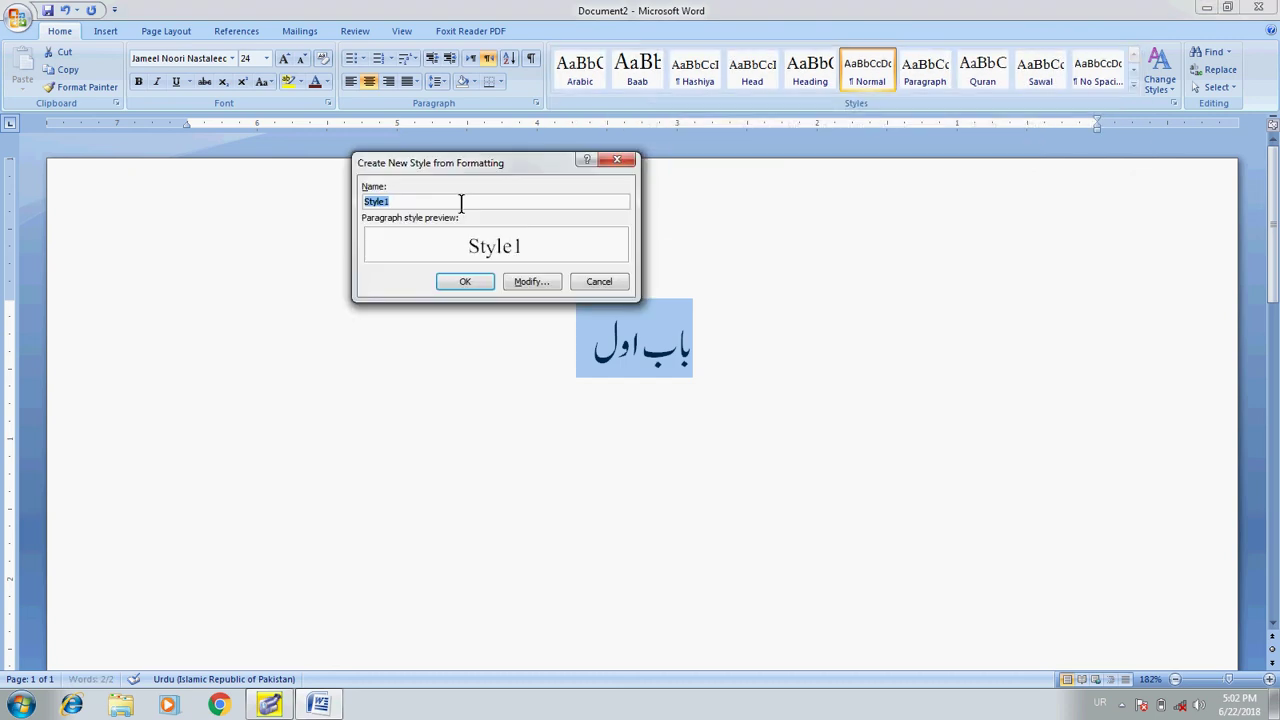
{"action": "key", "text": "BackSpace"}
{"action": "type", "text": "ب"}
{"action": "key", "text": "BackSpace"}
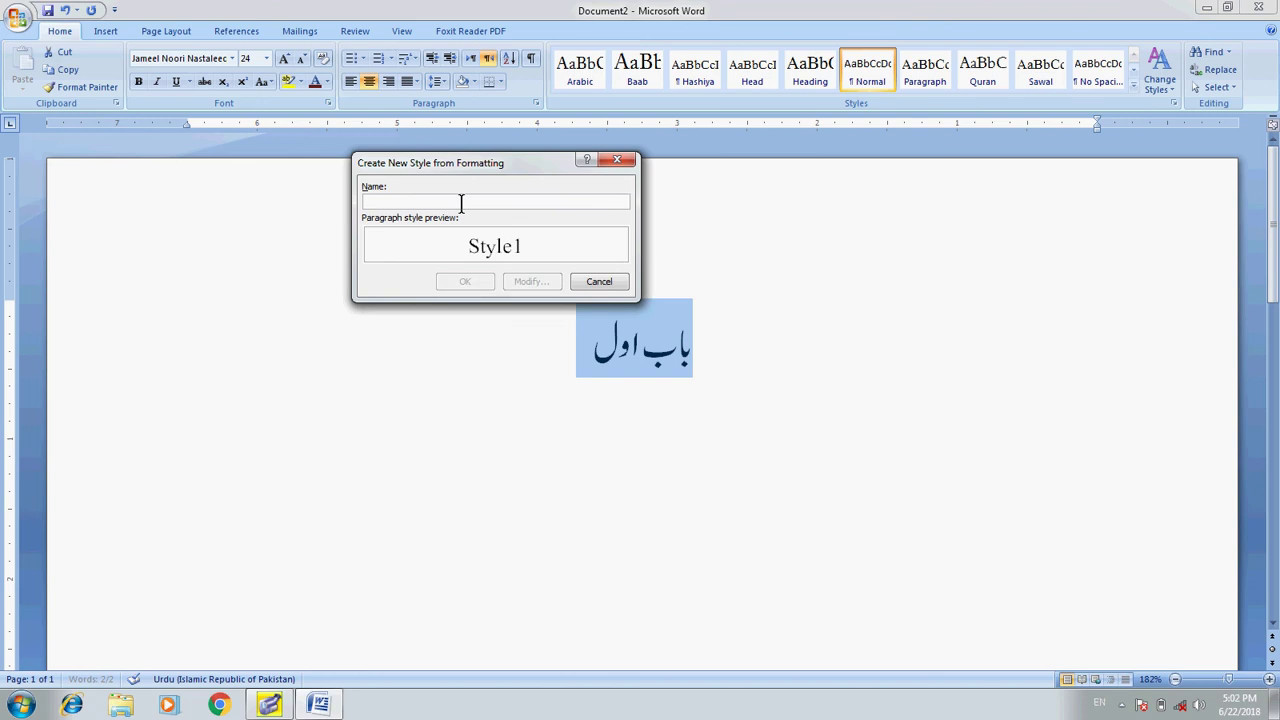
{"action": "type", "text": "BAAB 1"}
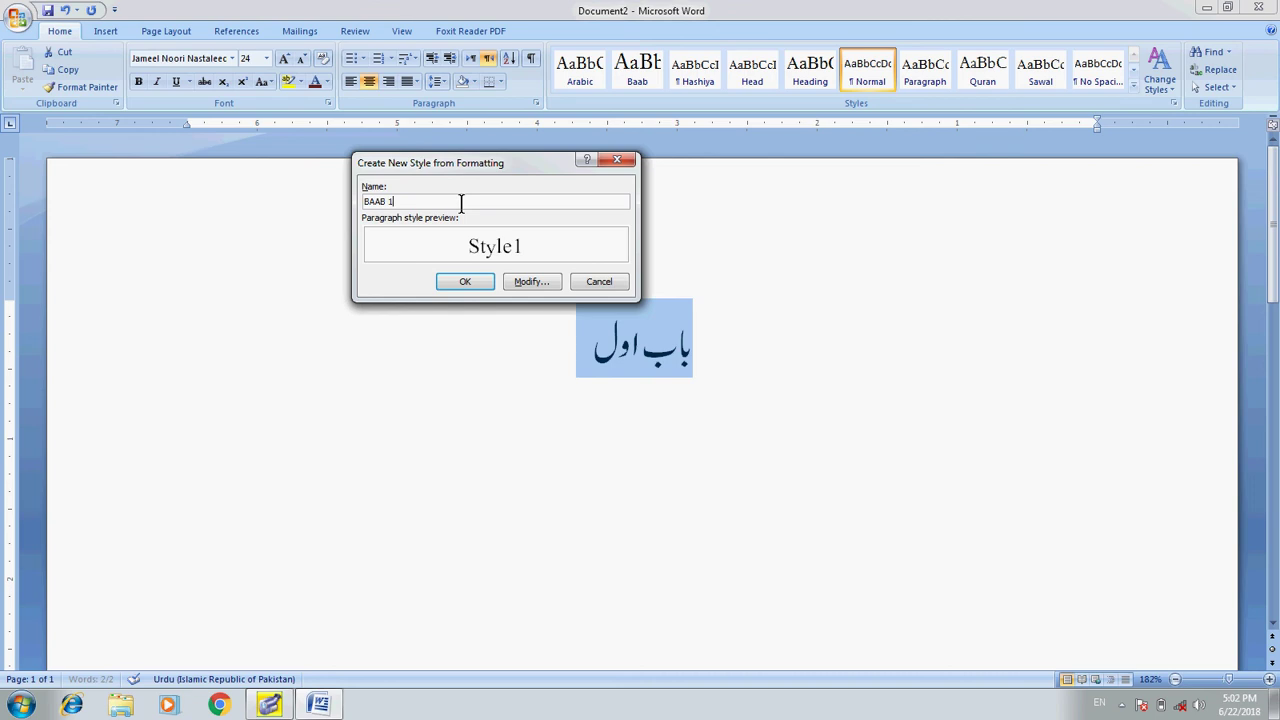
{"action": "left_click", "coordinate": [530, 283]}
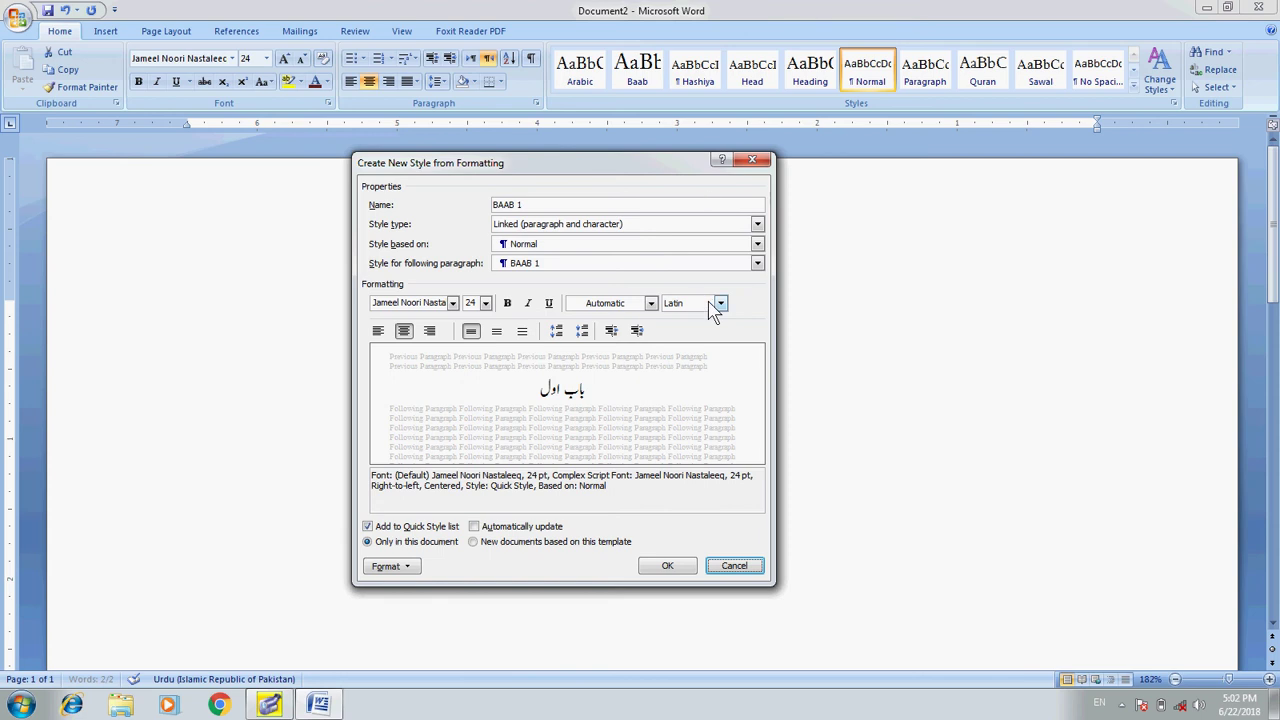
Assign the keyboard shortcut Ctrl+Alt+Z to the BAAB 1 style
{"action": "left_click", "coordinate": [410, 567]}
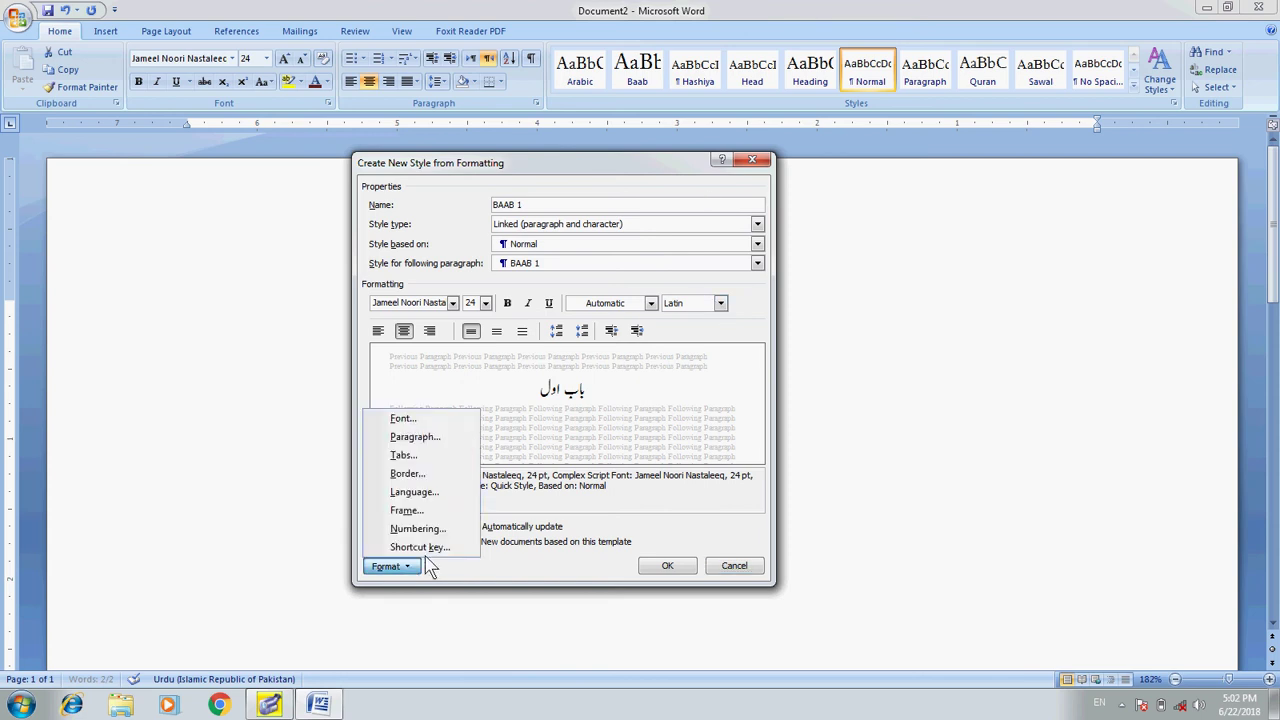
{"action": "left_click", "coordinate": [440, 547]}
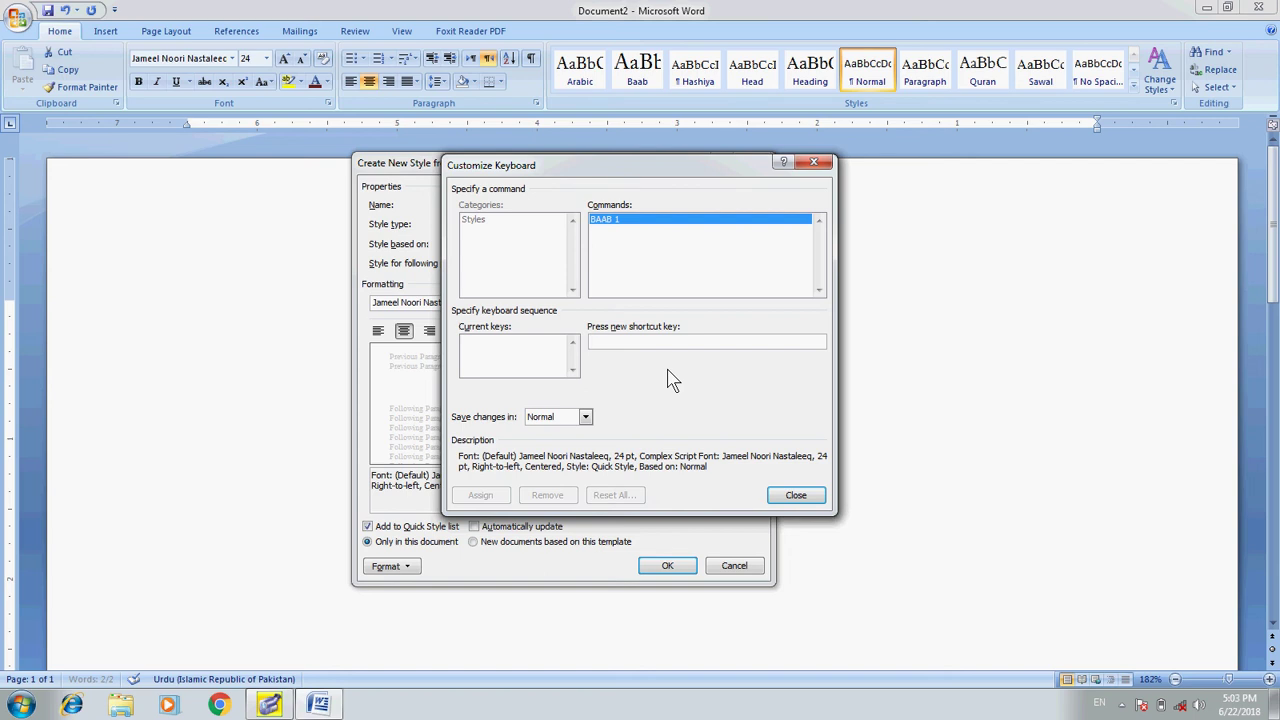
{"action": "key", "text": "ctrl+alt+z"}
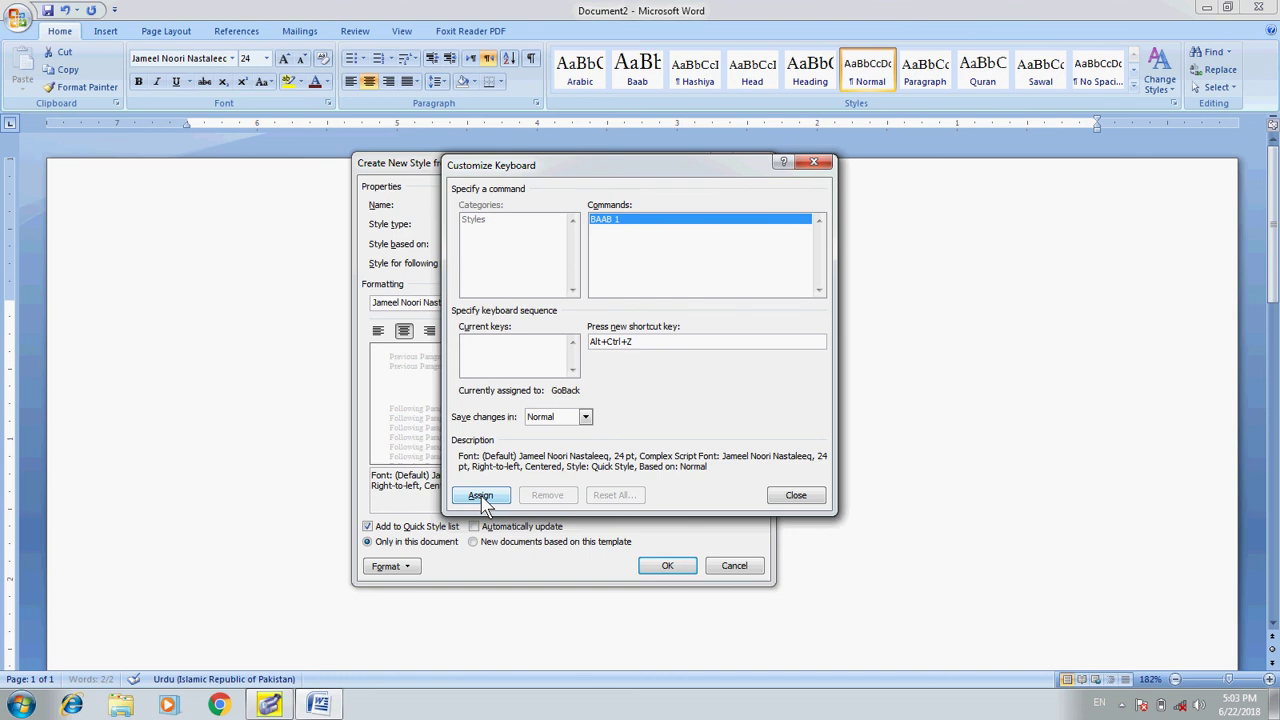
{"action": "left_click", "coordinate": [482, 497]}
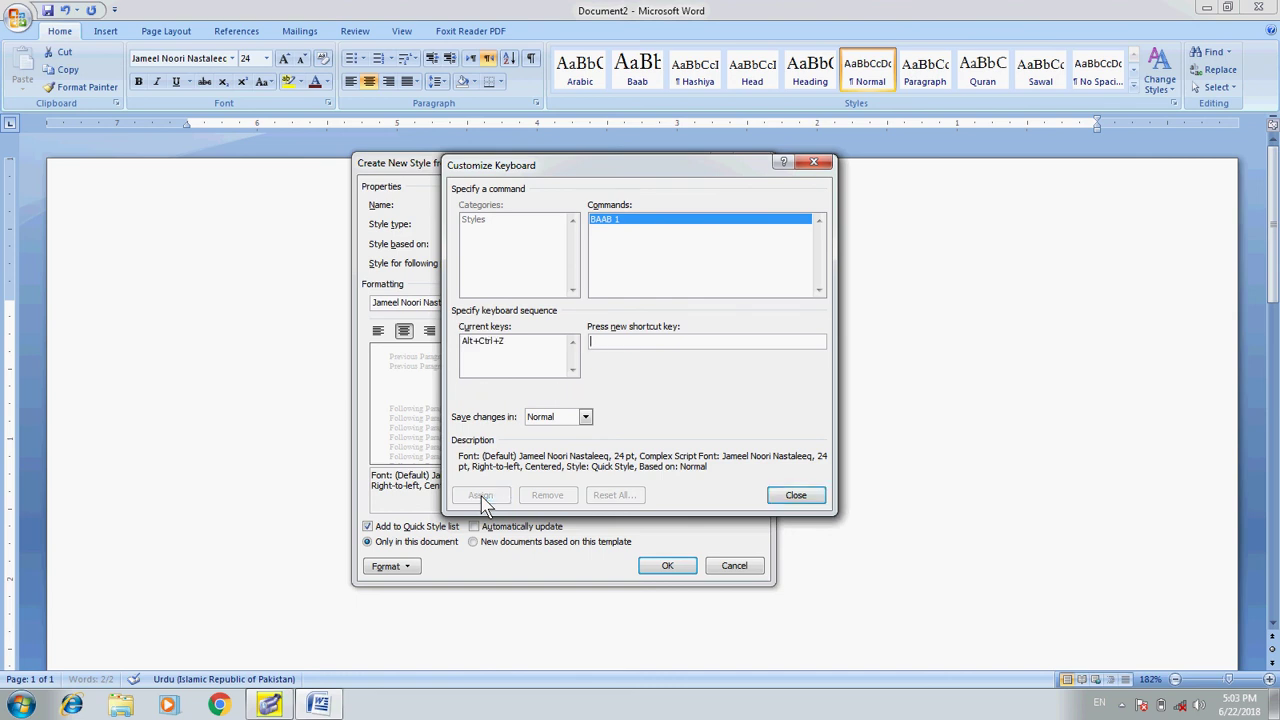
{"action": "left_click", "coordinate": [790, 494]}
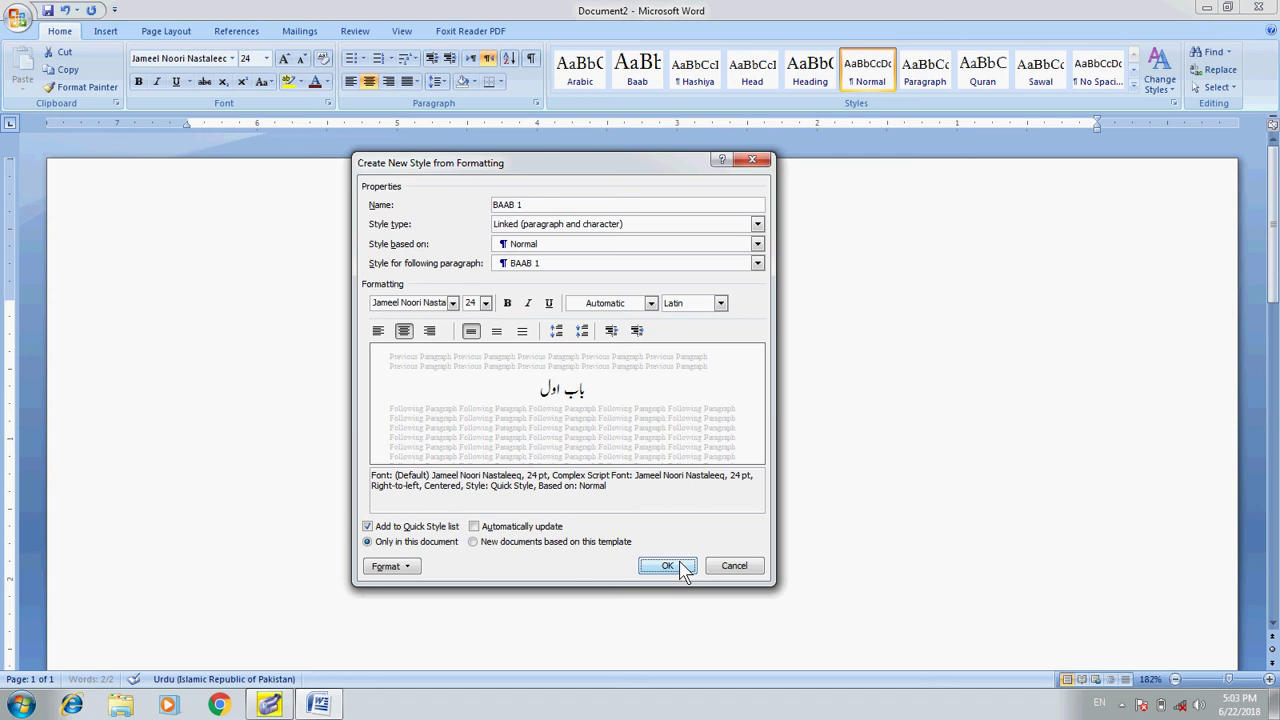
Confirm the BAAB 1 style, then start a justified 18 pt paragraph below the heading
{"action": "left_click", "coordinate": [668, 566]}
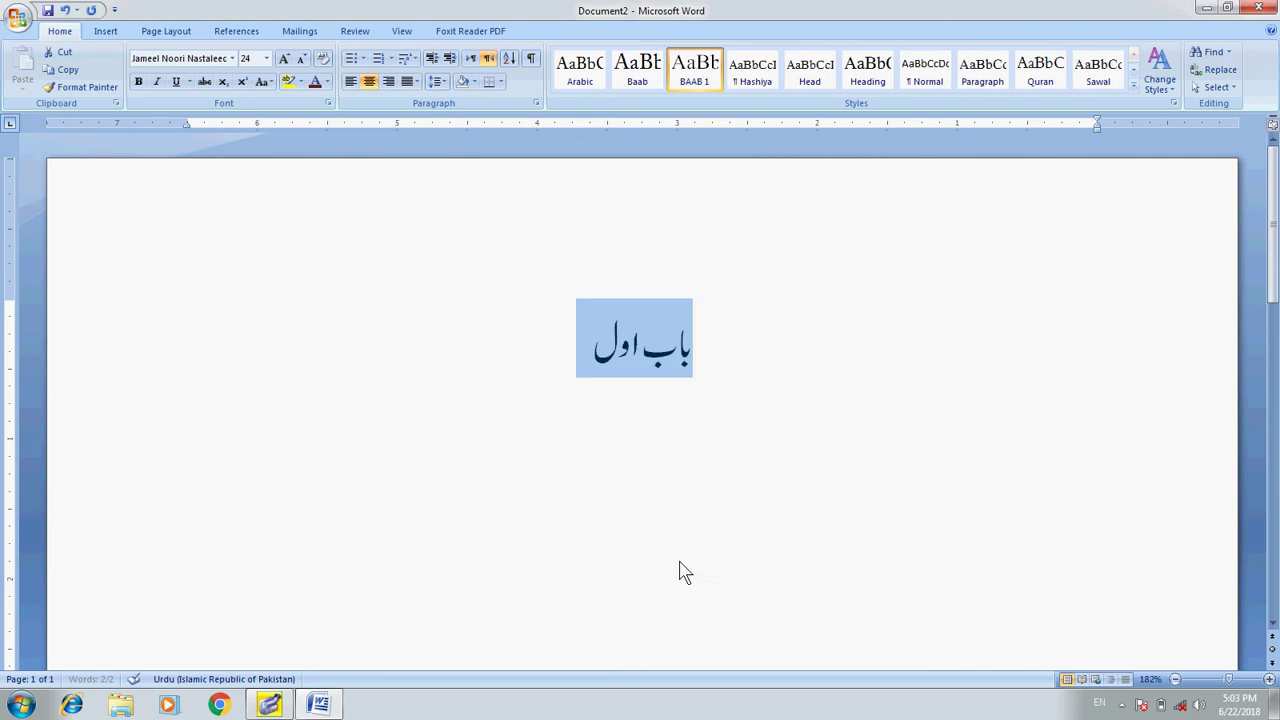
{"action": "left_click", "coordinate": [765, 307]}
{"action": "key", "text": "Return"}
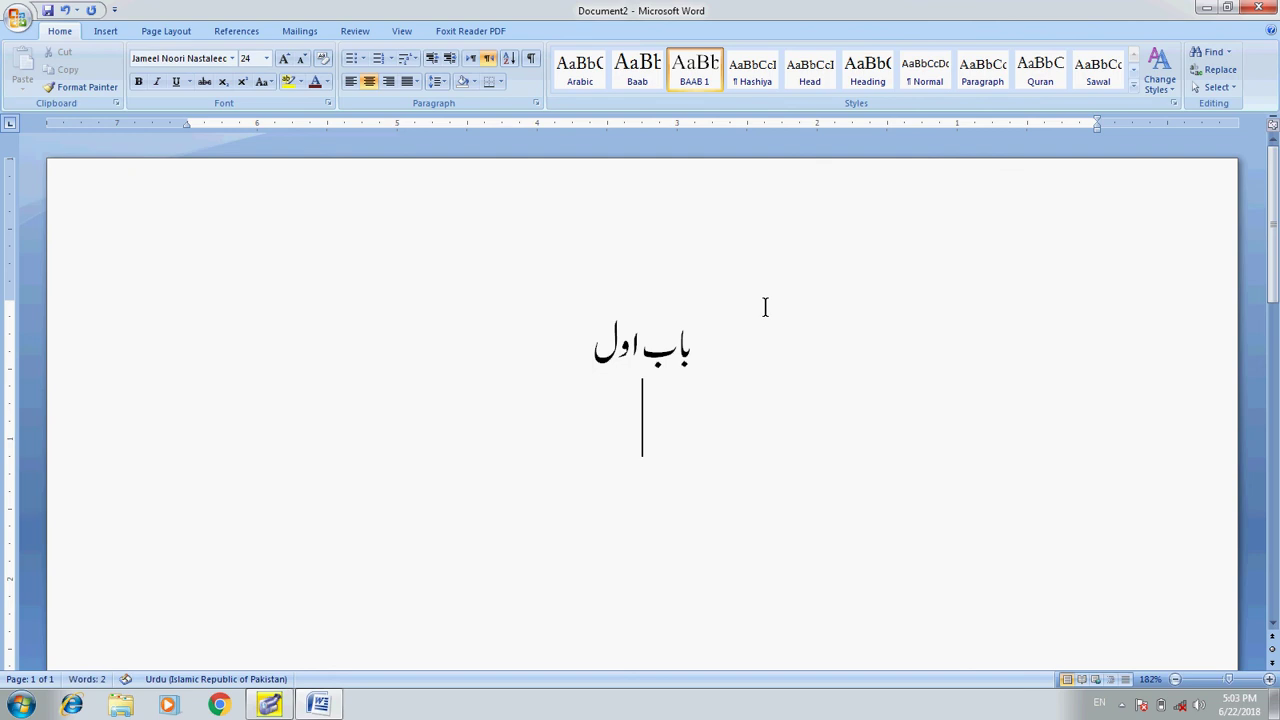
{"action": "key", "text": "shift+End"}
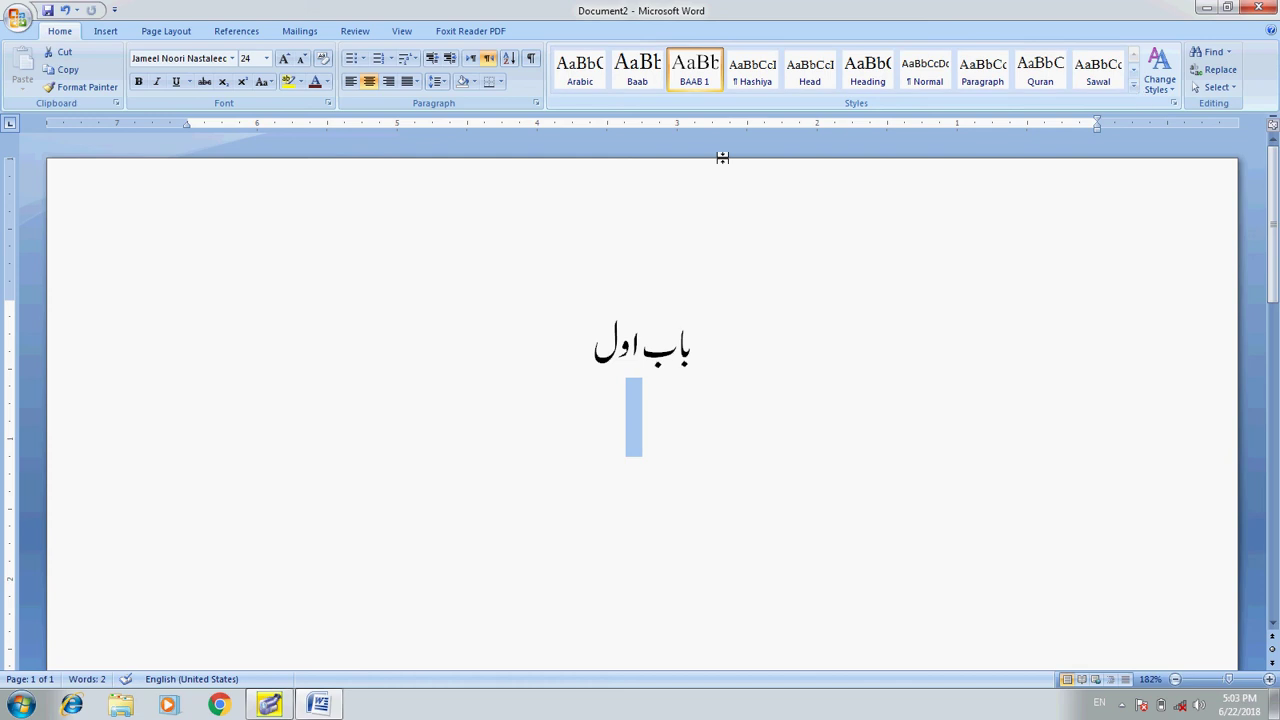
{"action": "left_click", "coordinate": [419, 81]}
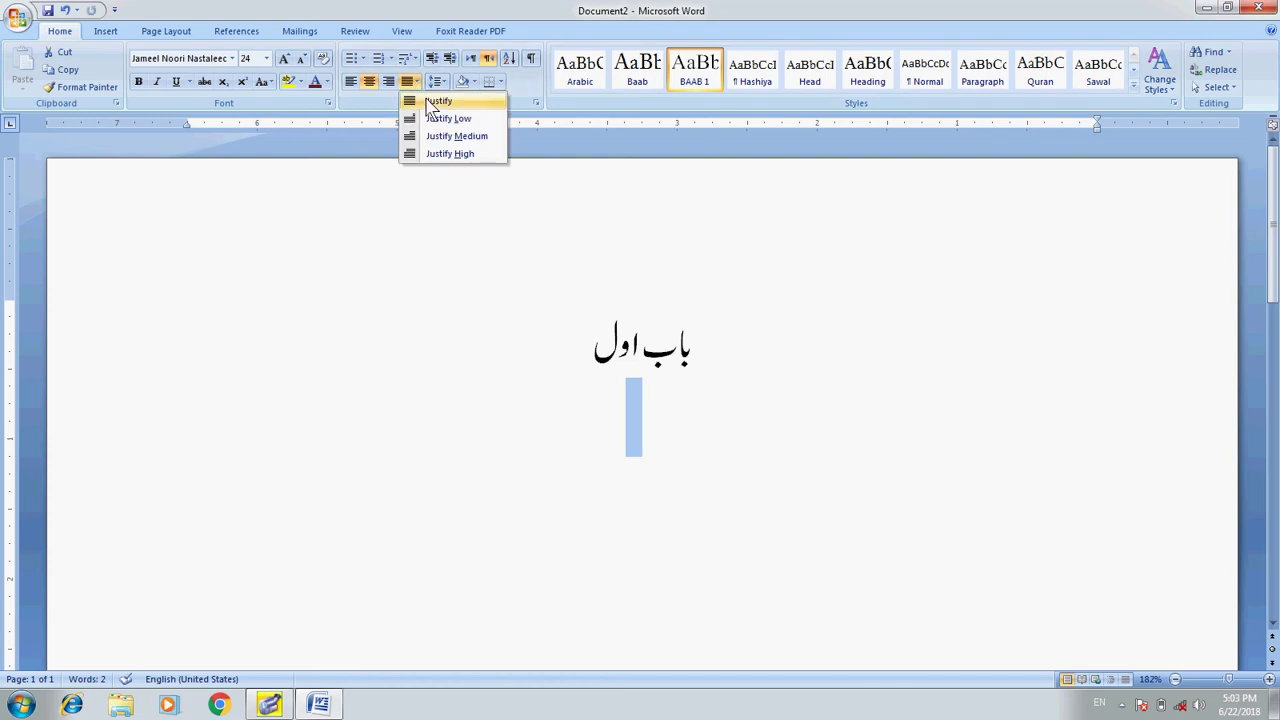
{"action": "left_click", "coordinate": [437, 103]}
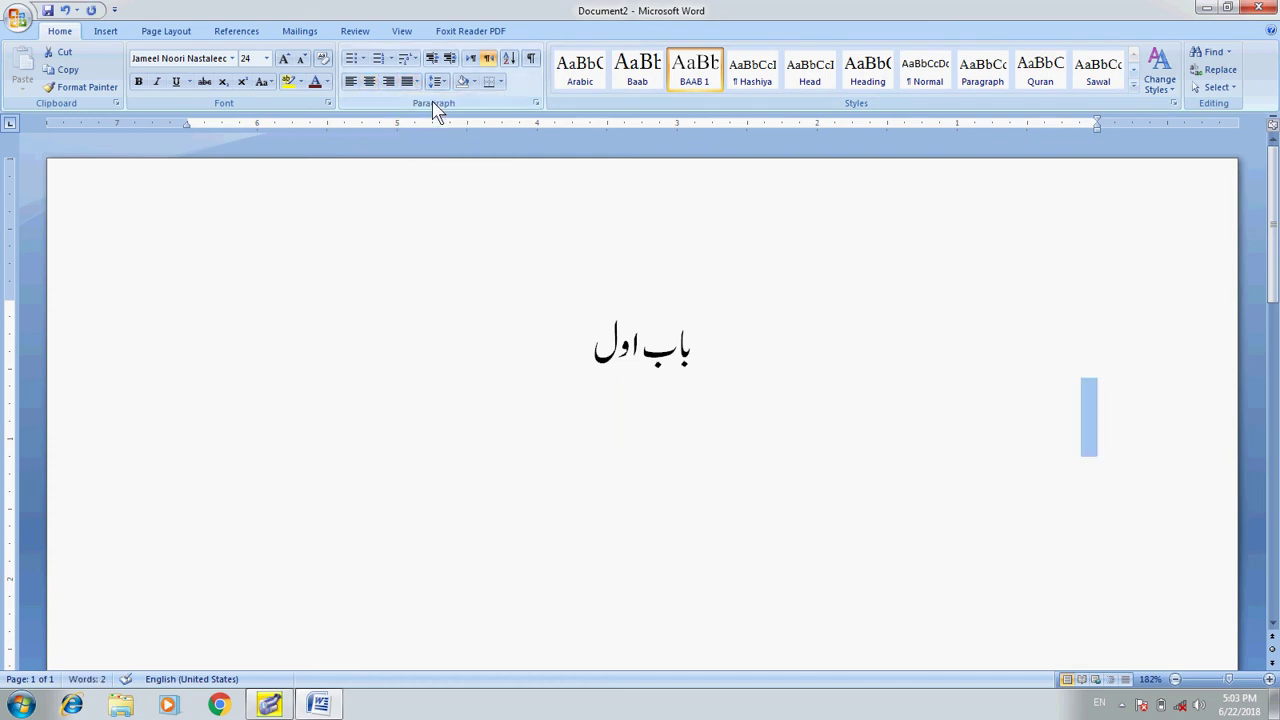
{"action": "left_click", "coordinate": [266, 58]}
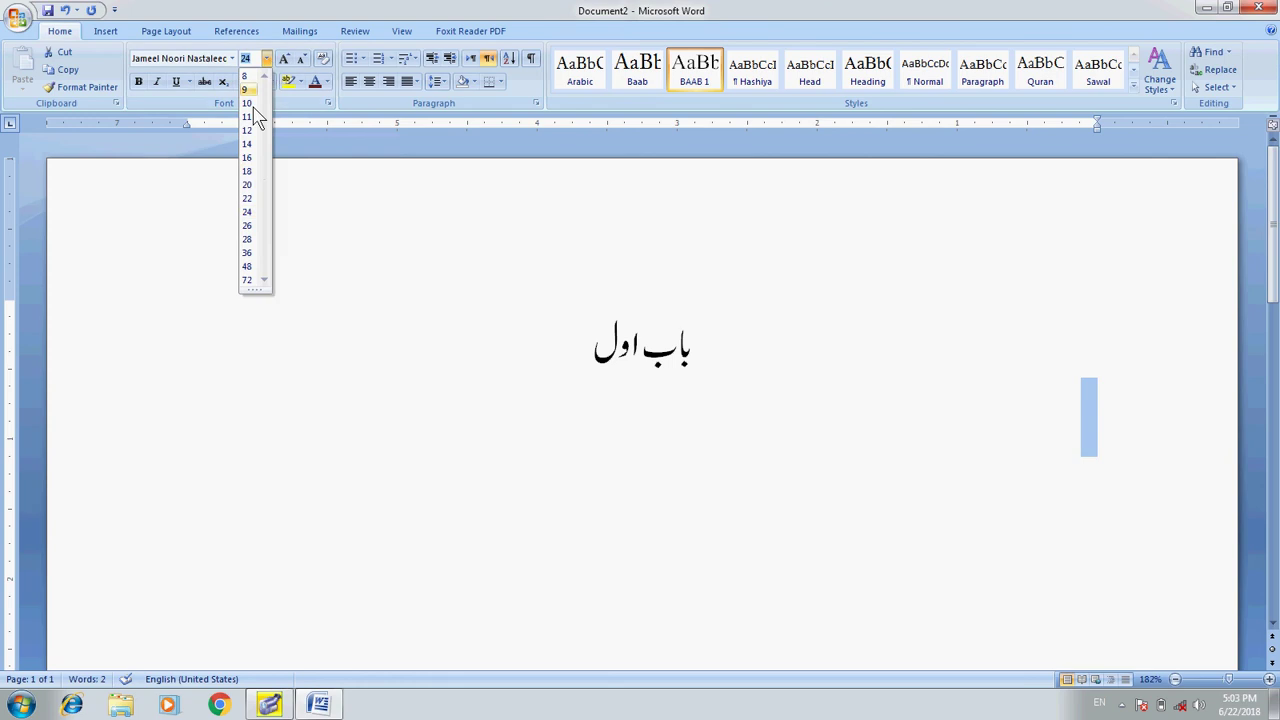
{"action": "left_click", "coordinate": [247, 172]}
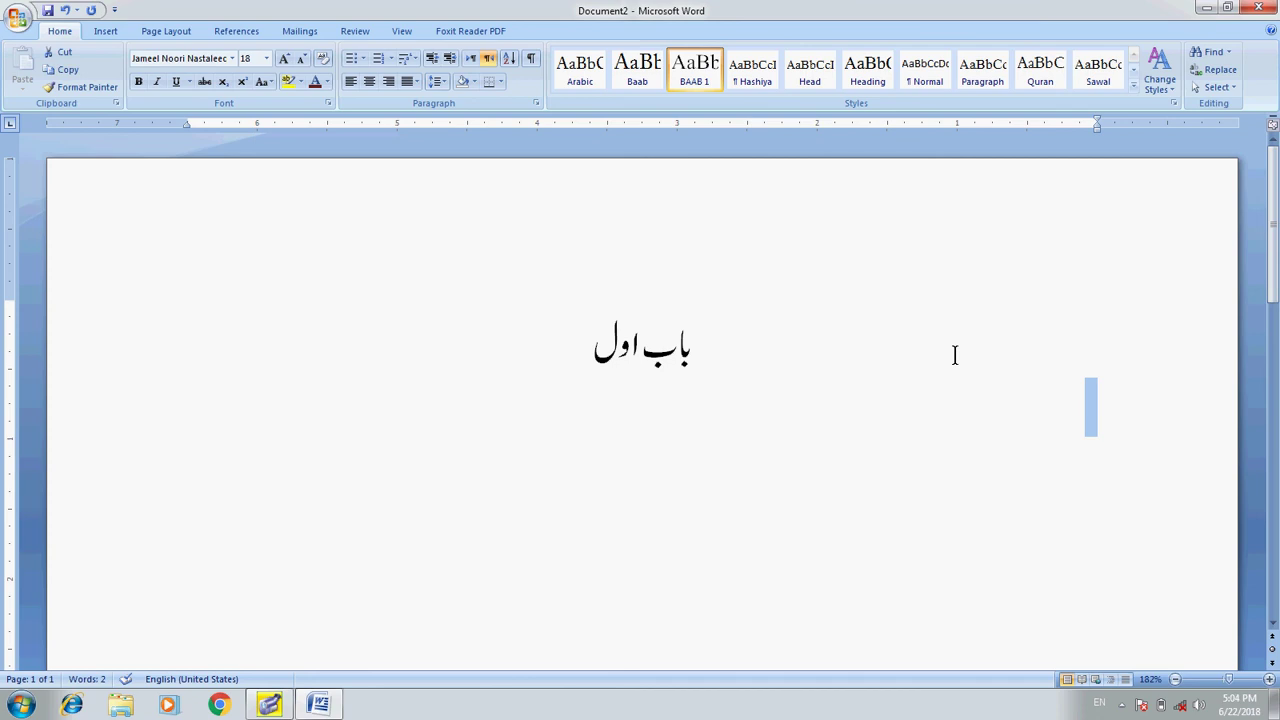
{"action": "key", "text": "Right"}
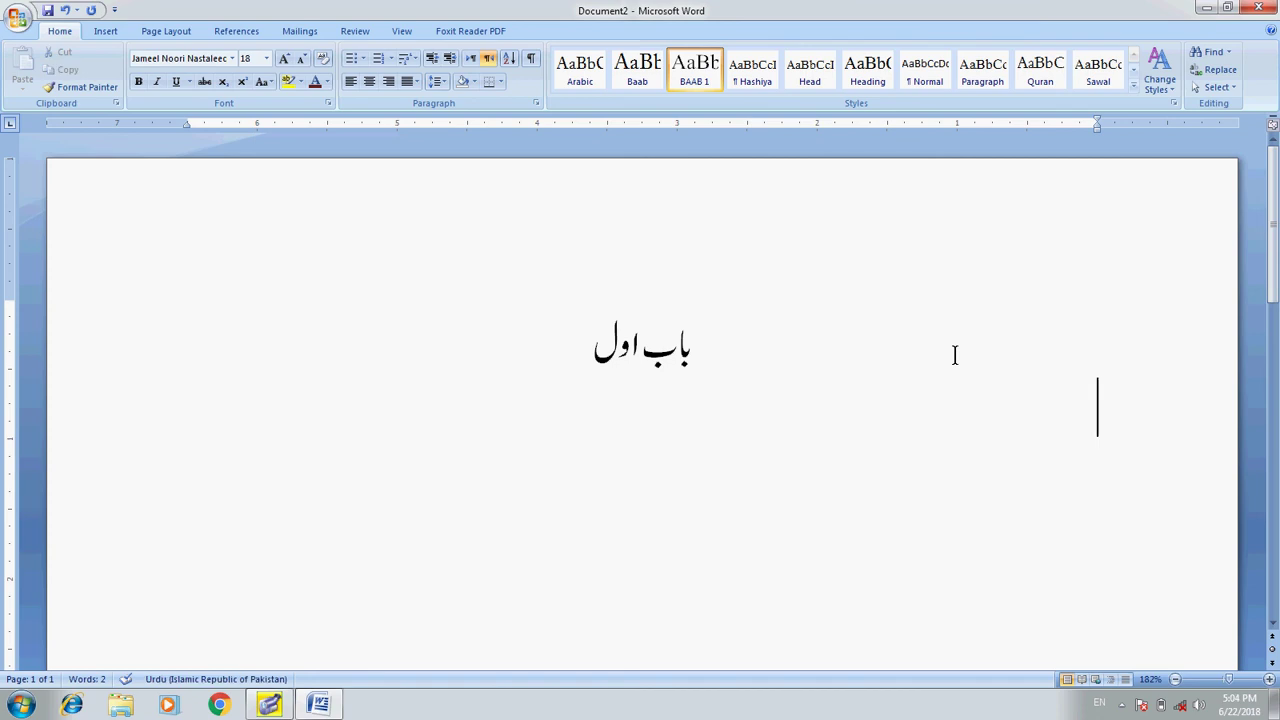
Type the Urdu sentence 'یہ میرا پہلا باب ہے اس میں مزید سرخیاں اور ذیلی سرخیاں لگائی ہیں۔' under the heading
{"action": "type", "text": "io"}
{"action": "key", "text": "BackSpace"}
{"action": "key", "text": "BackSpace"}
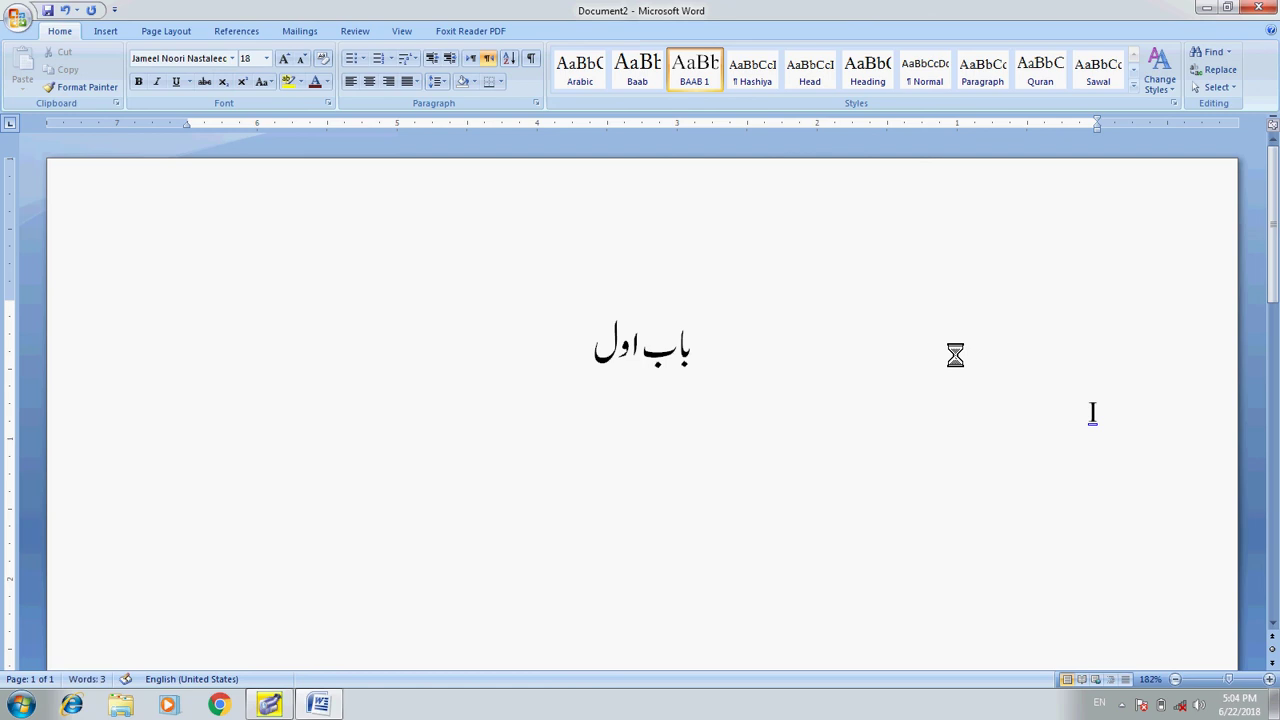
{"action": "key", "text": "alt+shift"}
{"action": "type", "text": "یہ"}
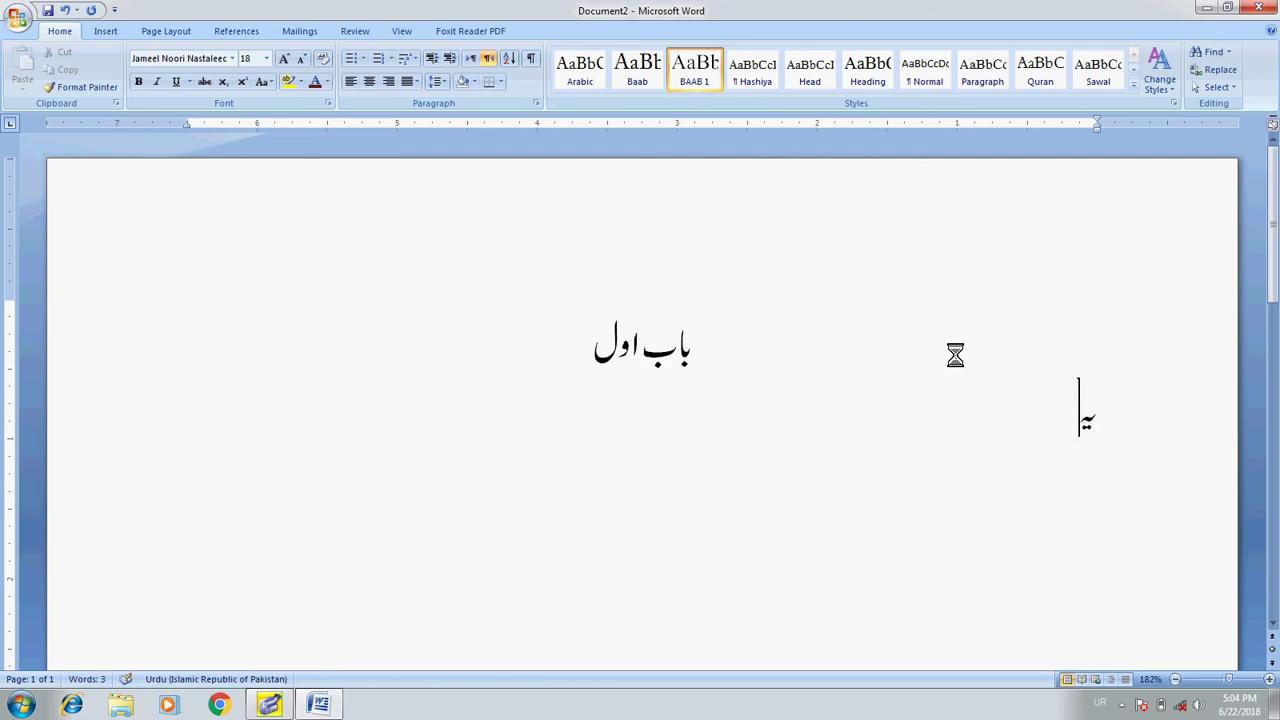
{"action": "type", "text": " میرا پہلا باب"}
{"action": "type", "text": " ہے اس"}
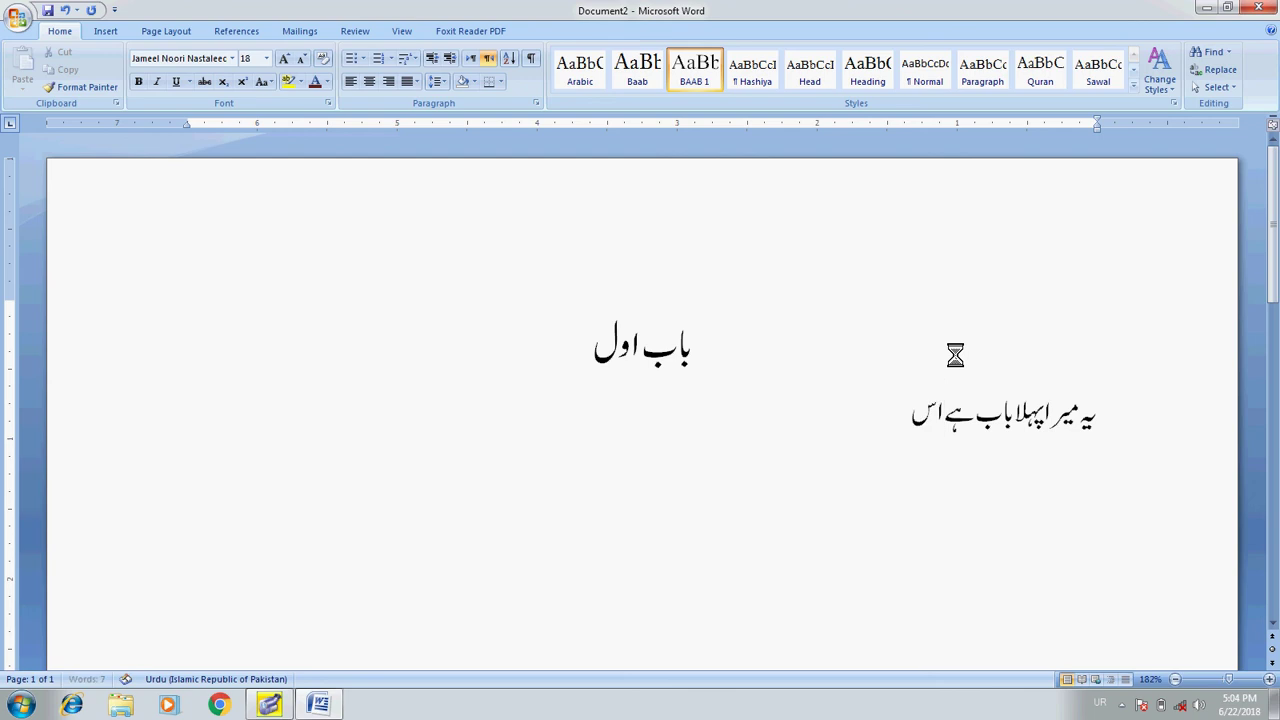
{"action": "type", "text": " میں "}
{"action": "type", "text": "مزید"}
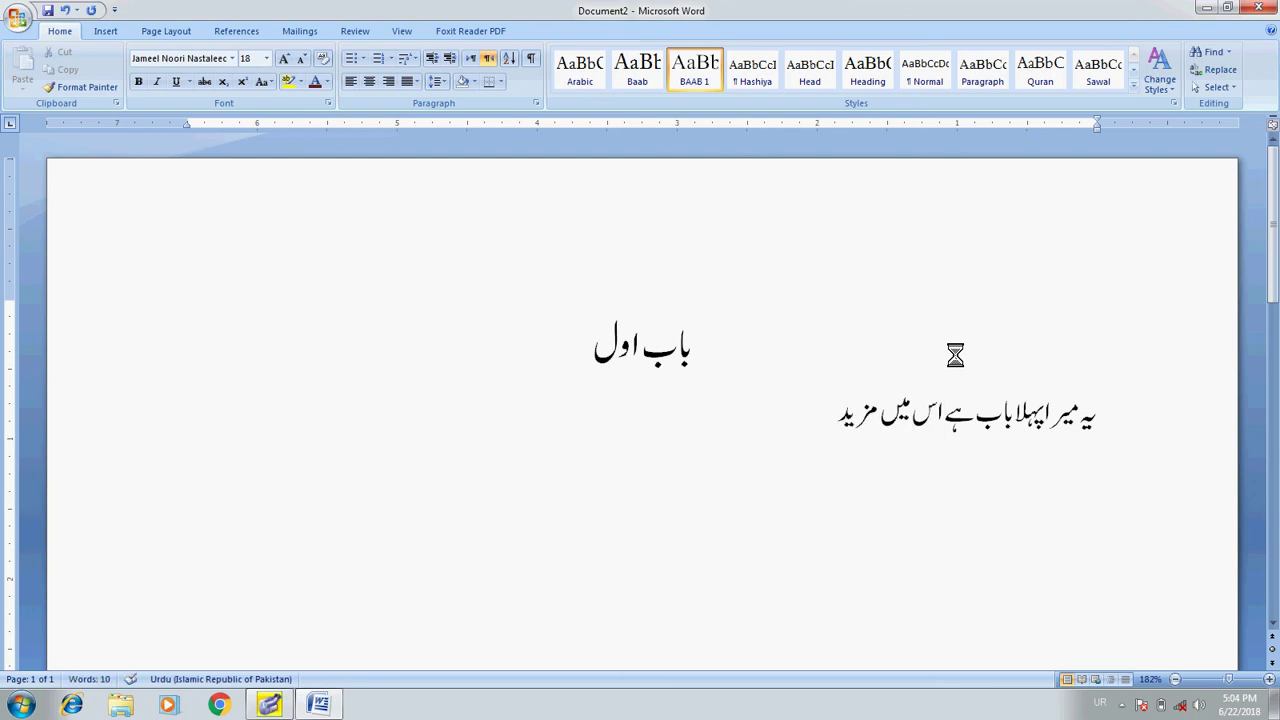
{"action": "type", "text": " سرخیاں"}
{"action": "type", "text": " اور"}
{"action": "type", "text": " ذیلی"}
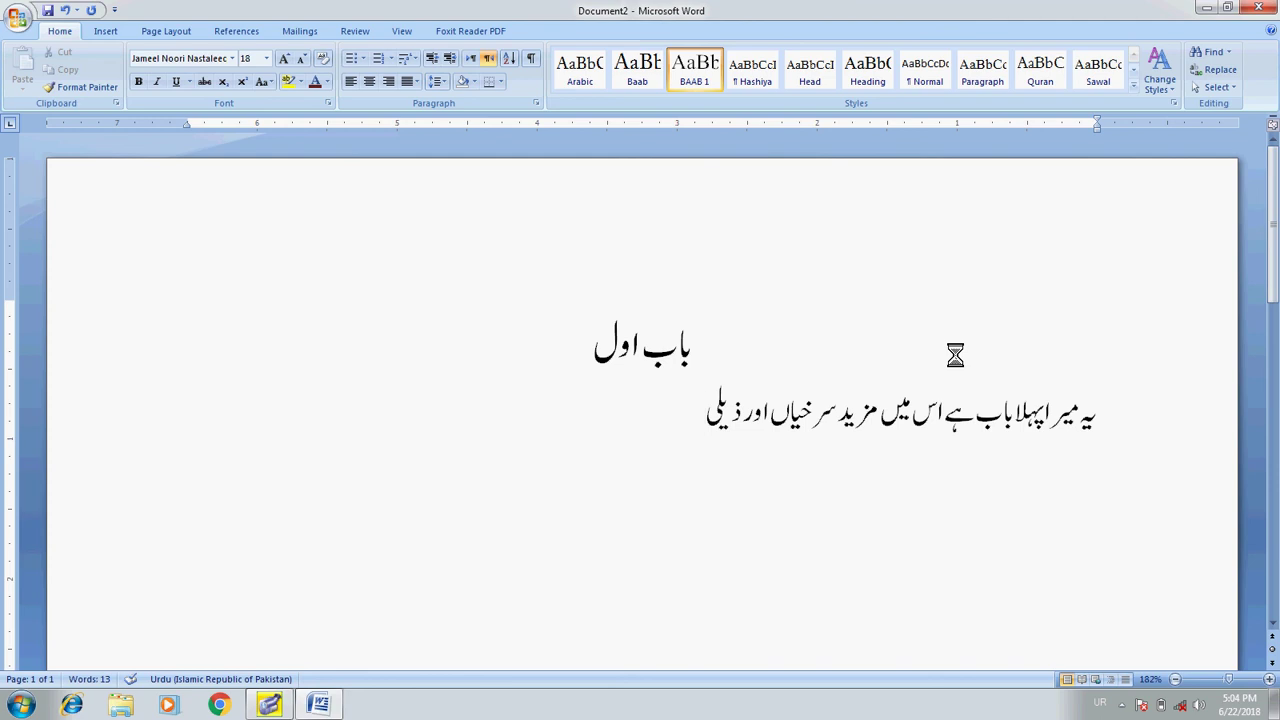
{"action": "type", "text": " سرخیاں"}
{"action": "type", "text": " لگائی ہیں۔"}
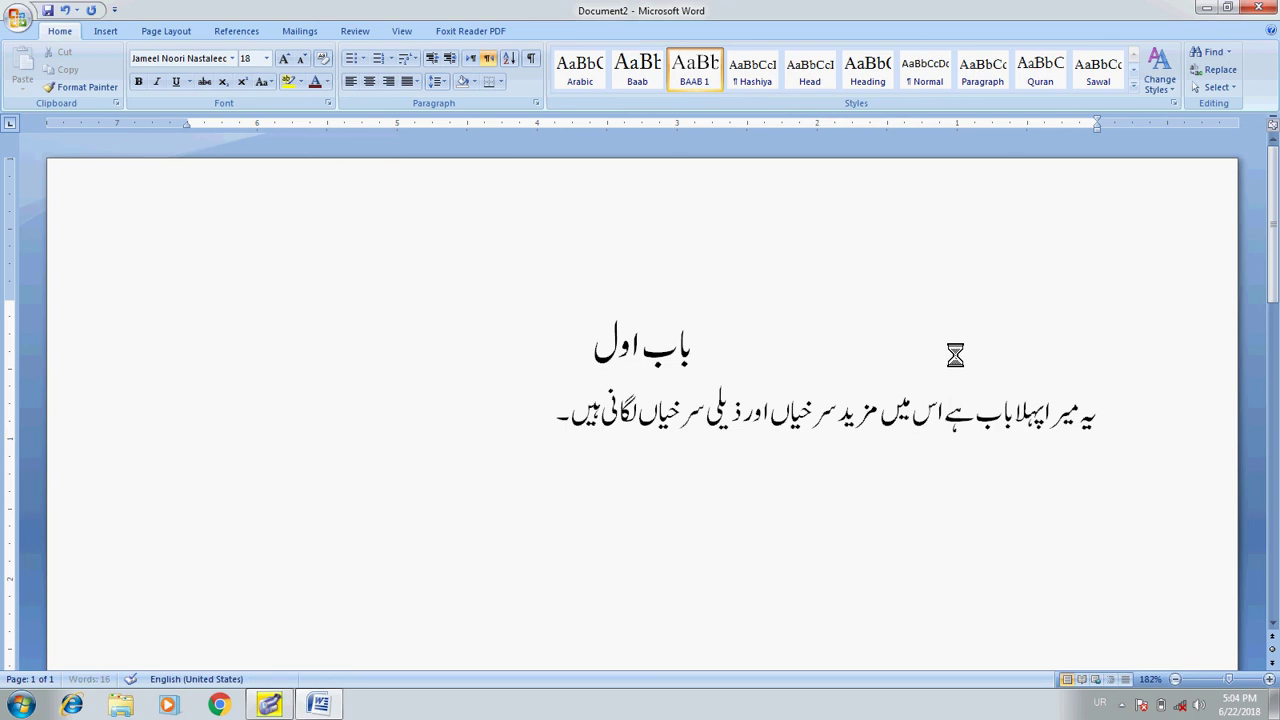
Copy the sentence and paste it repeatedly to build a five-line paragraph
{"action": "key", "text": "shift+Home"}
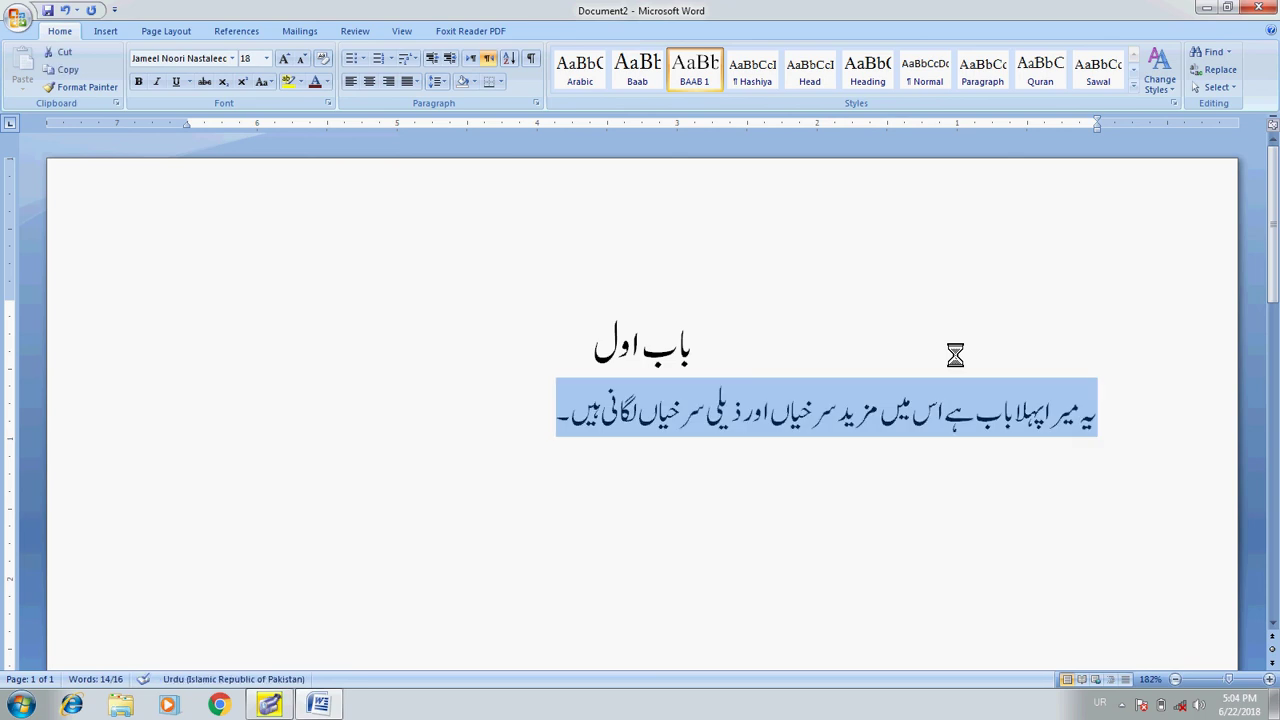
{"action": "key", "text": "ctrl+c"}
{"action": "left_click", "coordinate": [955, 355]}
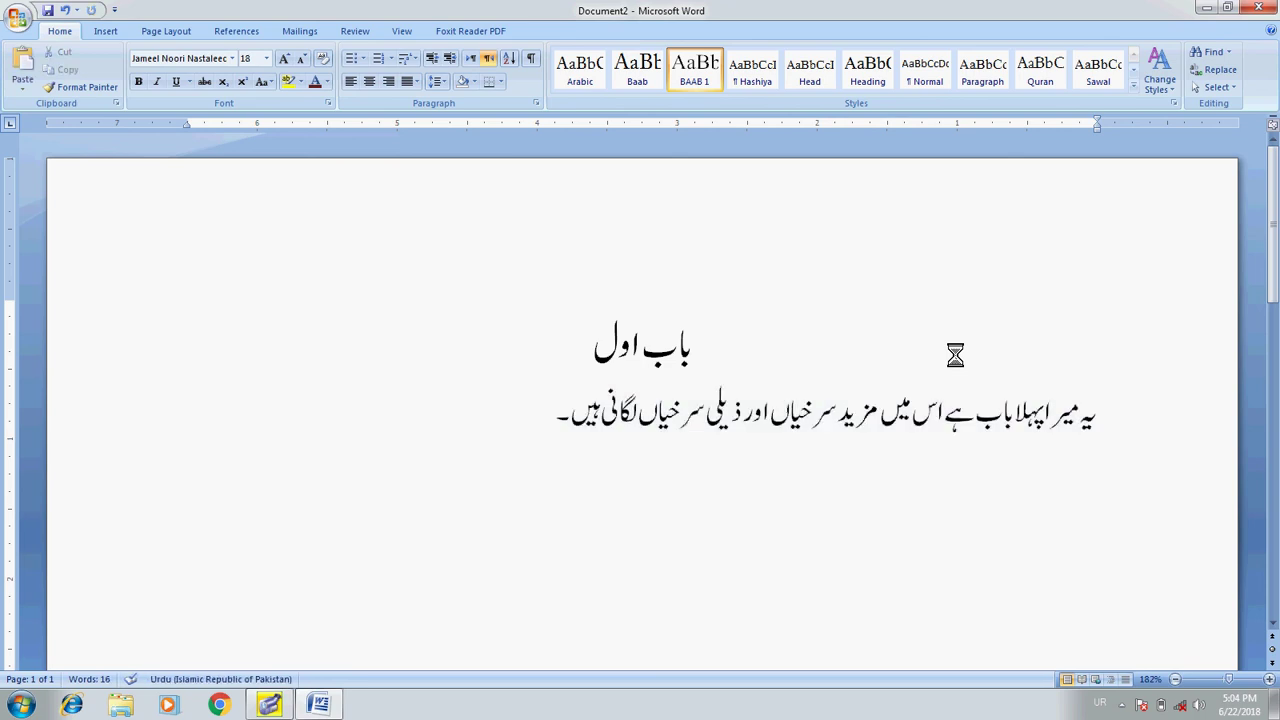
{"action": "key", "text": "ctrl+v"}
{"action": "key", "text": "ctrl+v"}
{"action": "key", "text": "ctrl+v"}
{"action": "key", "text": "ctrl+v"}
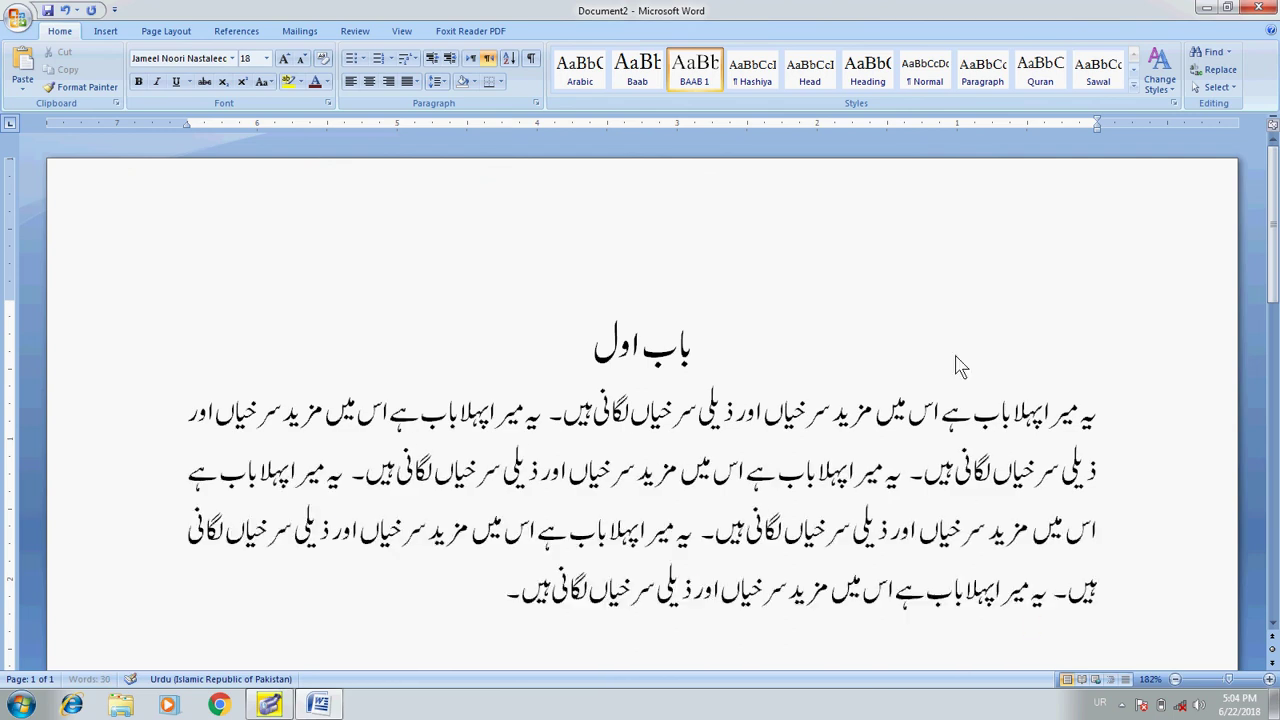
{"action": "key", "text": "ctrl+v"}
{"action": "key", "text": "ctrl+v"}
{"action": "key", "text": "ctrl+v"}
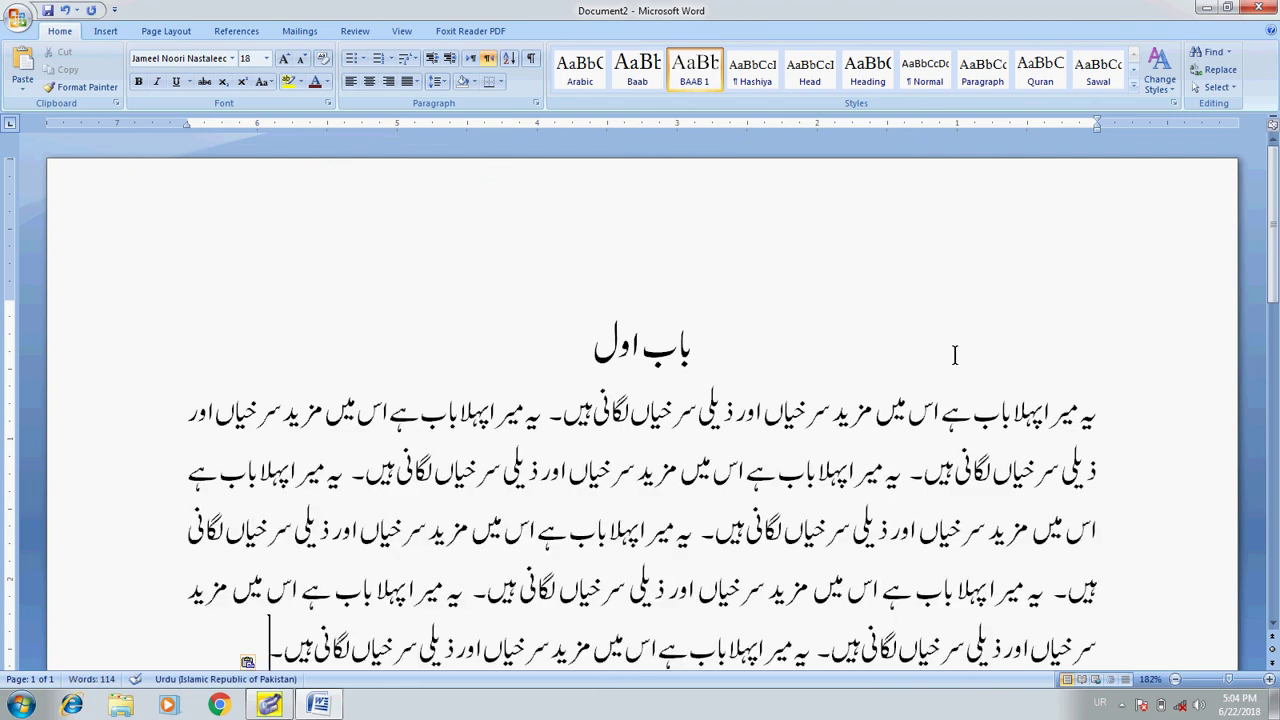
Indent the paragraph's first line and delete the extra repeated sentence at its end
{"action": "key", "text": "ctrl+Up"}
{"action": "key", "text": "Tab"}
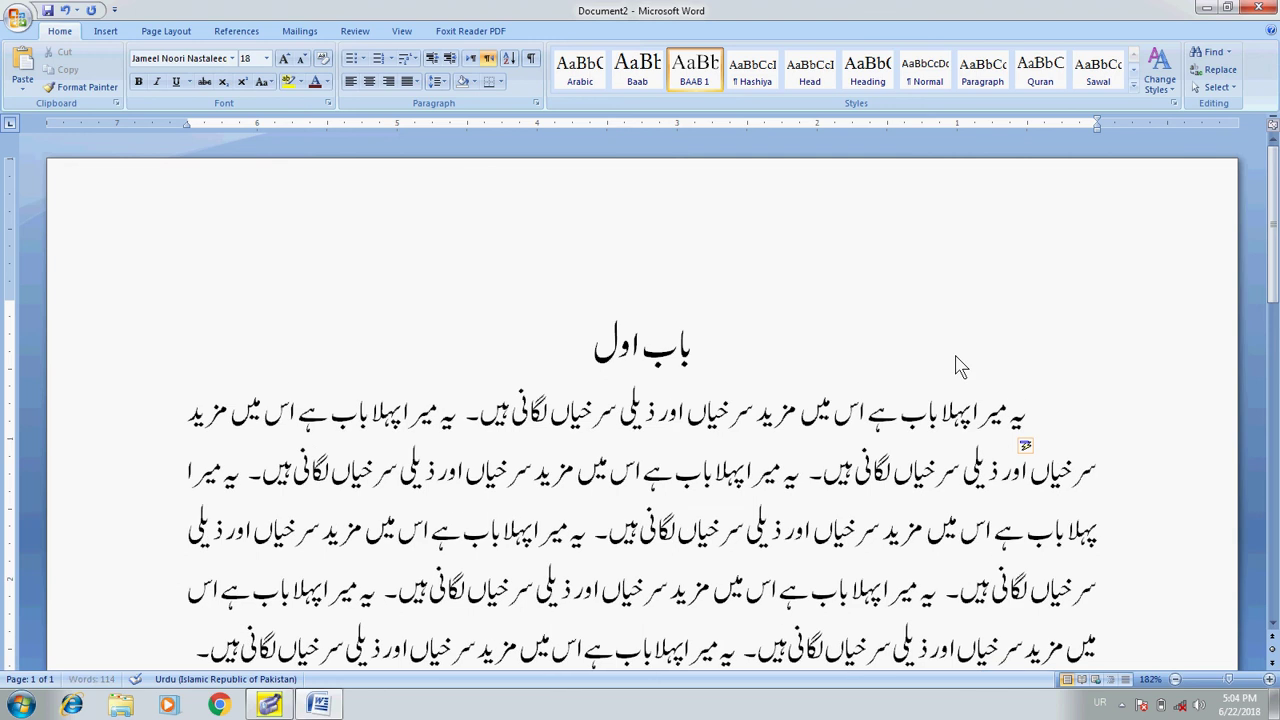
{"action": "key", "text": "ctrl+End"}
{"action": "key", "text": "shift+Right"}
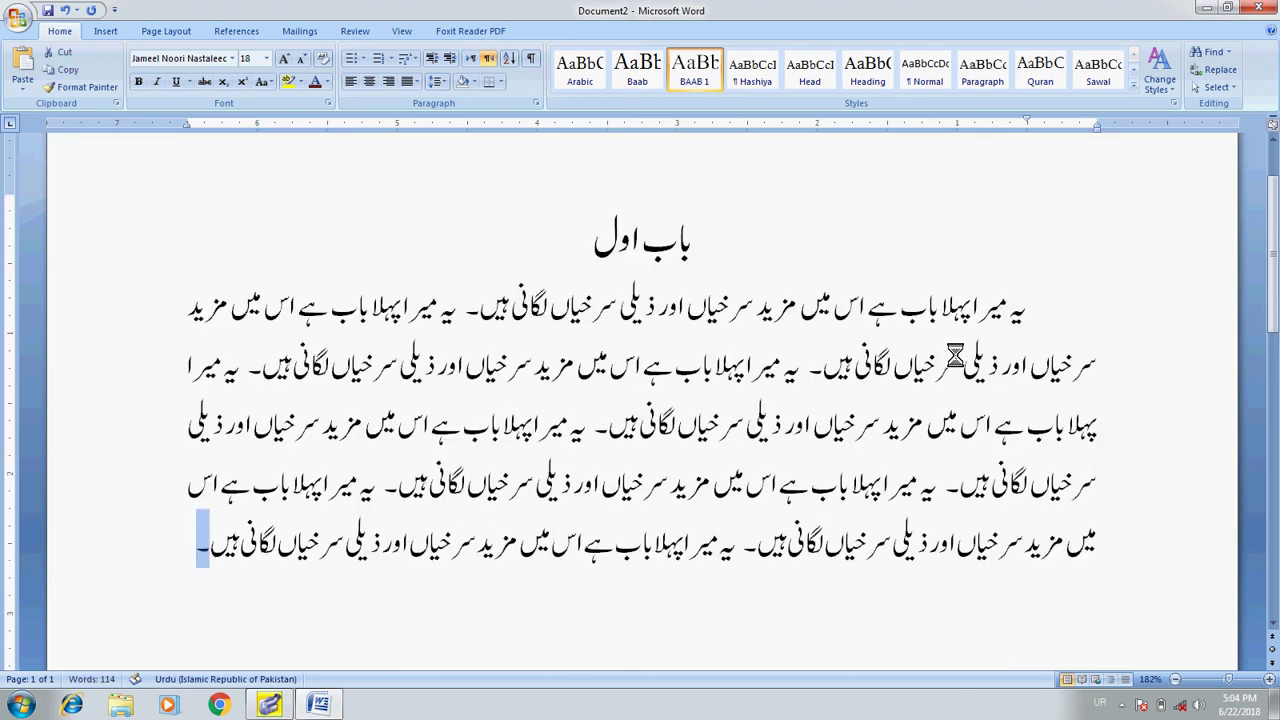
{"action": "key", "text": "ctrl+shift+Right"}
{"action": "key", "text": "ctrl+shift+Right"}
{"action": "key", "text": "ctrl+shift+Right"}
{"action": "key", "text": "ctrl+shift+Right"}
{"action": "key", "text": "ctrl+shift+Right"}
{"action": "key", "text": "ctrl+shift+Right"}
{"action": "key", "text": "ctrl+shift+Right"}
{"action": "key", "text": "ctrl+shift+Right"}
{"action": "key", "text": "ctrl+shift+Right"}
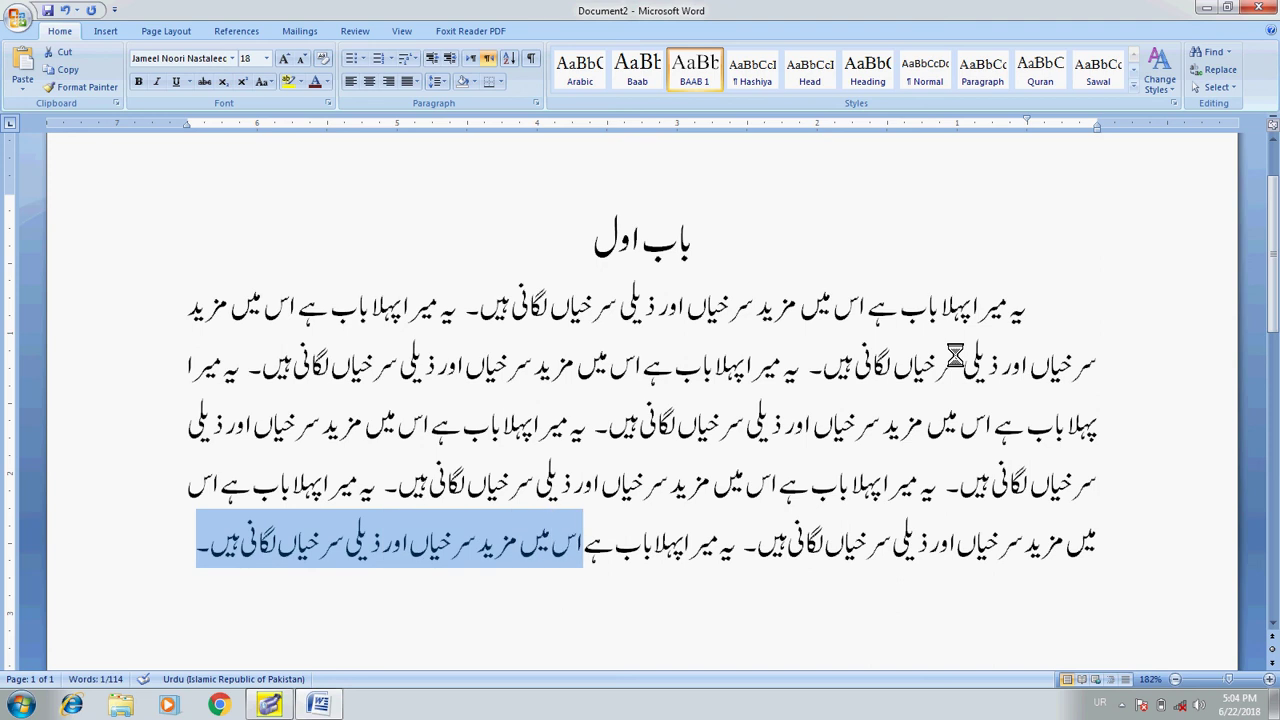
{"action": "key", "text": "ctrl+shift+Right"}
{"action": "key", "text": "ctrl+shift+Right"}
{"action": "key", "text": "ctrl+shift+Right"}
{"action": "key", "text": "ctrl+shift+Right"}
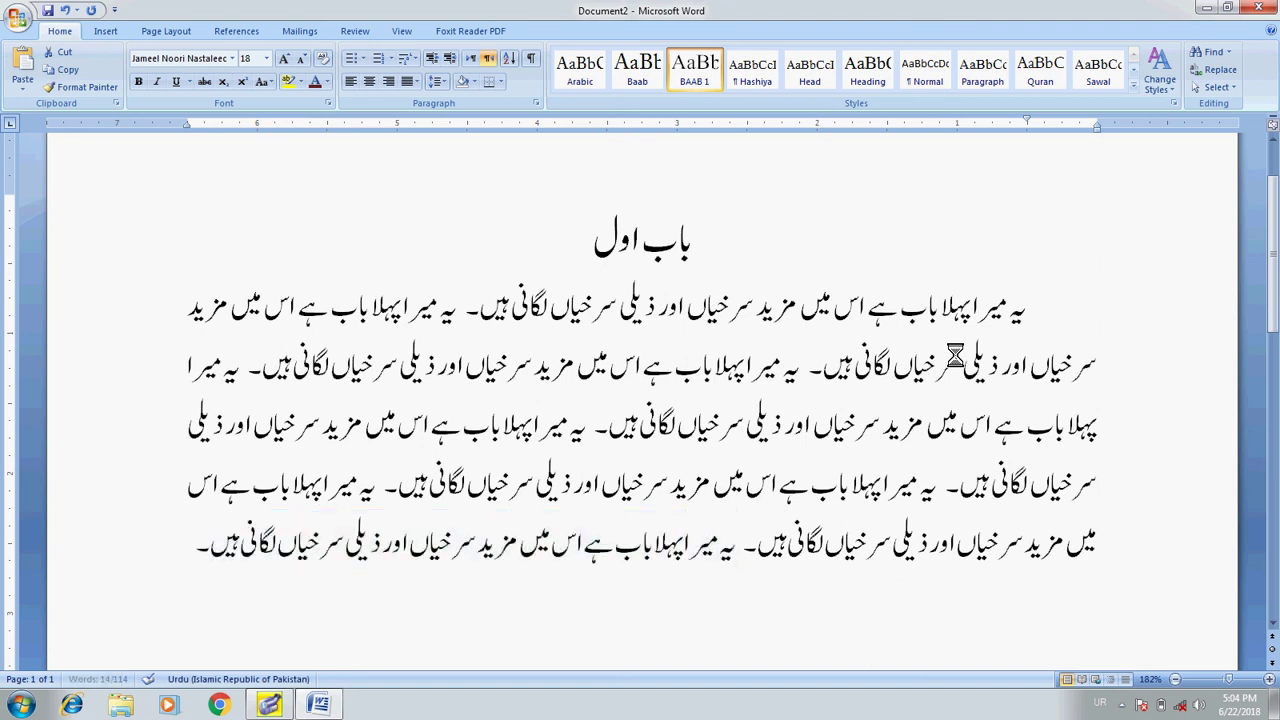
{"action": "key", "text": "Delete"}
Add an empty line below and select the whole body paragraph
{"action": "key", "text": "Return"}
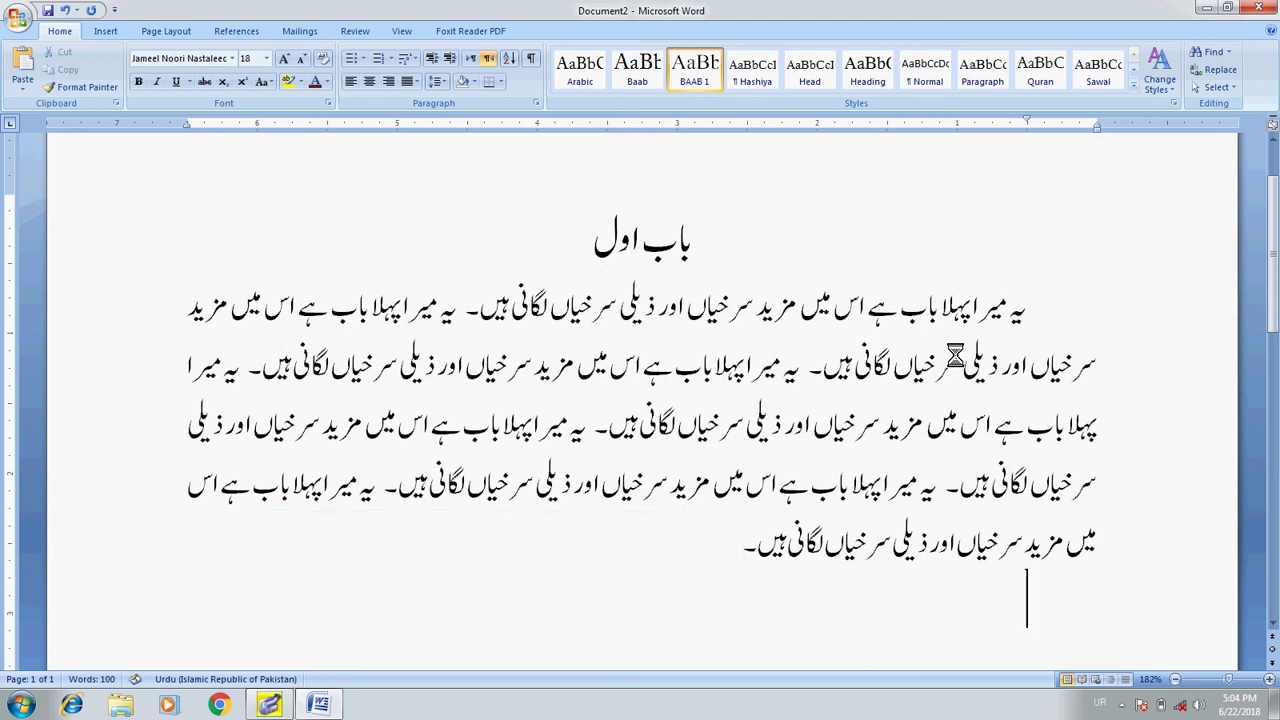
{"action": "key", "text": "ctrl+Up"}
{"action": "key", "text": "ctrl+shift+Down"}
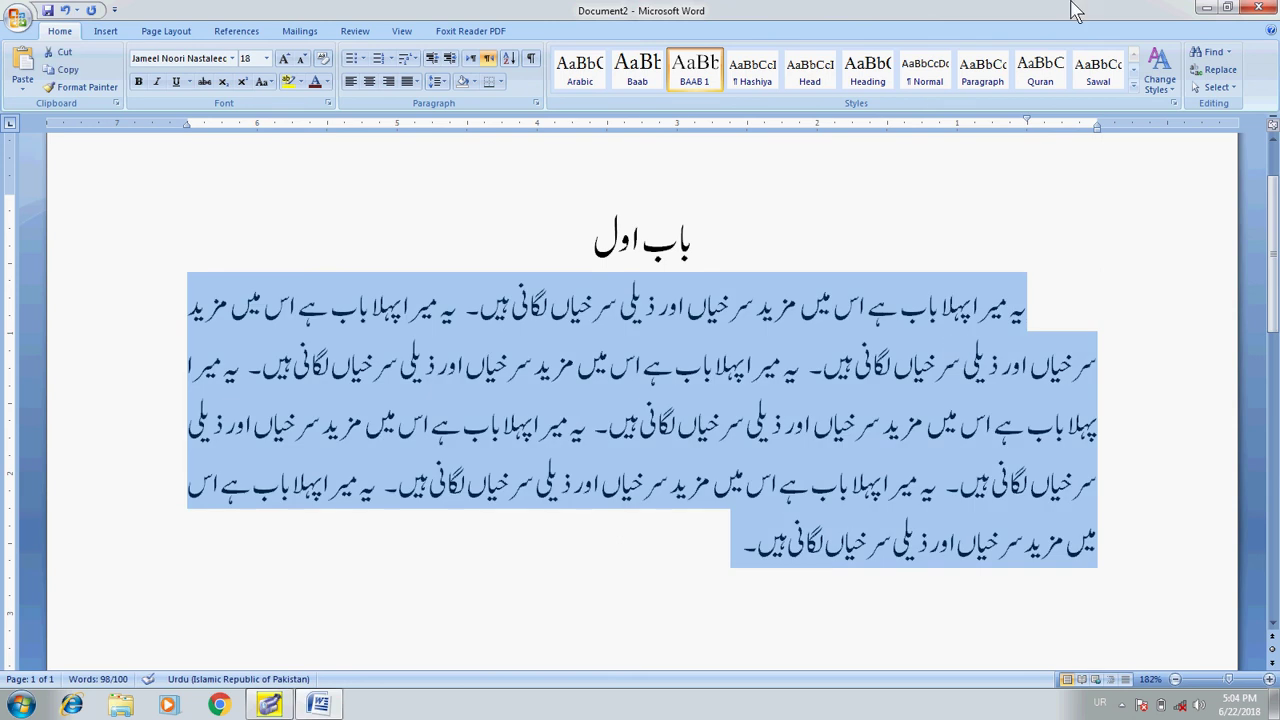
Create a new quick style named 'Eqtibas' from the paragraph and open its full settings
{"action": "left_click", "coordinate": [1134, 87]}
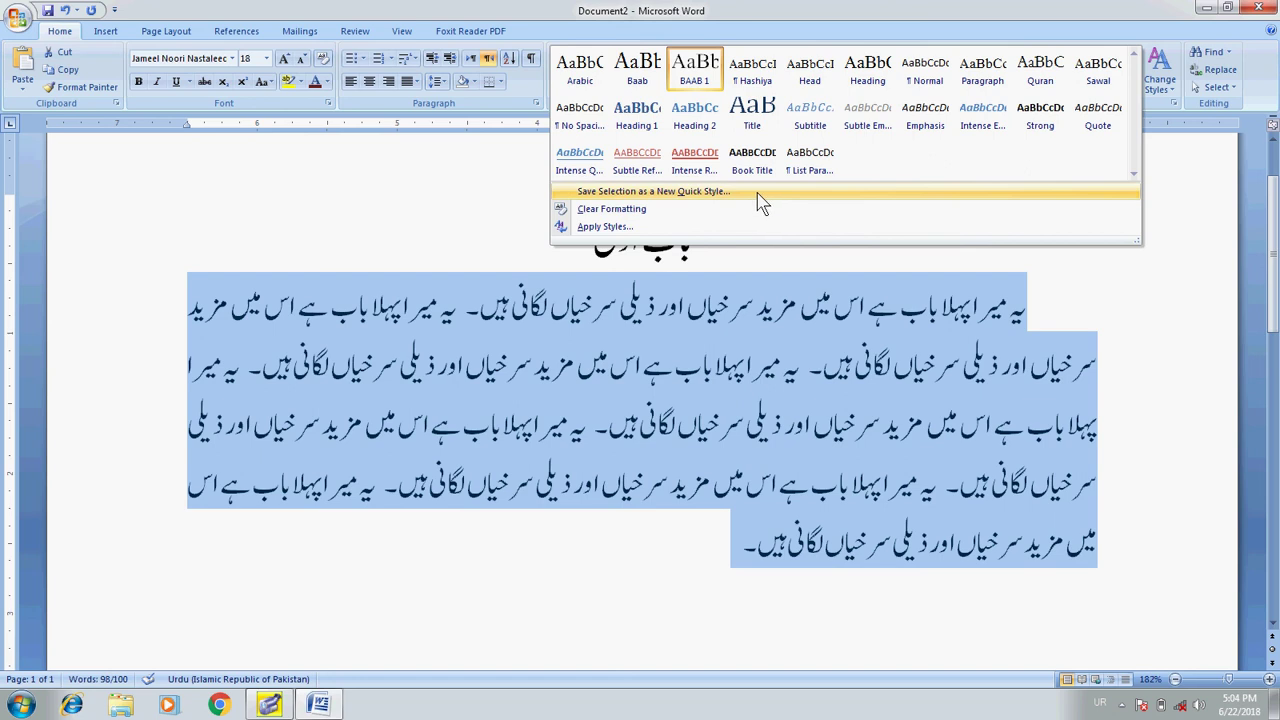
{"action": "left_click", "coordinate": [760, 197]}
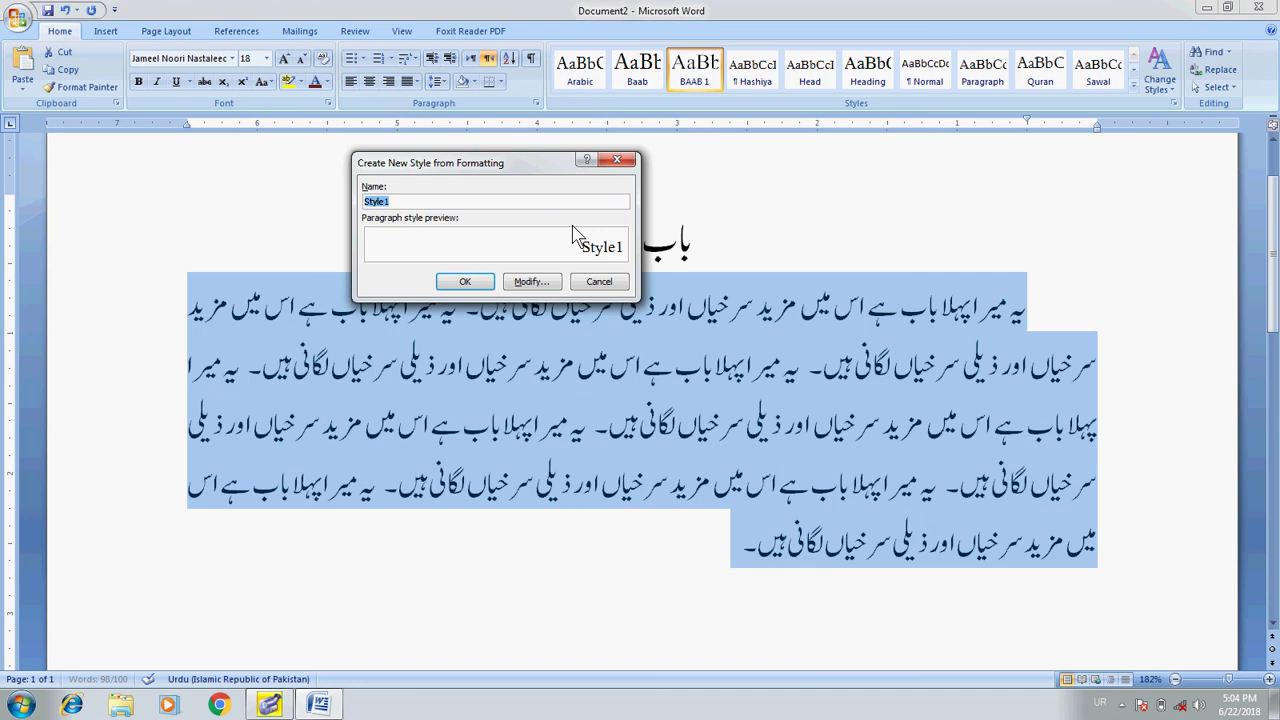
{"action": "key", "text": "BackSpace"}
{"action": "key", "text": "BackSpace"}
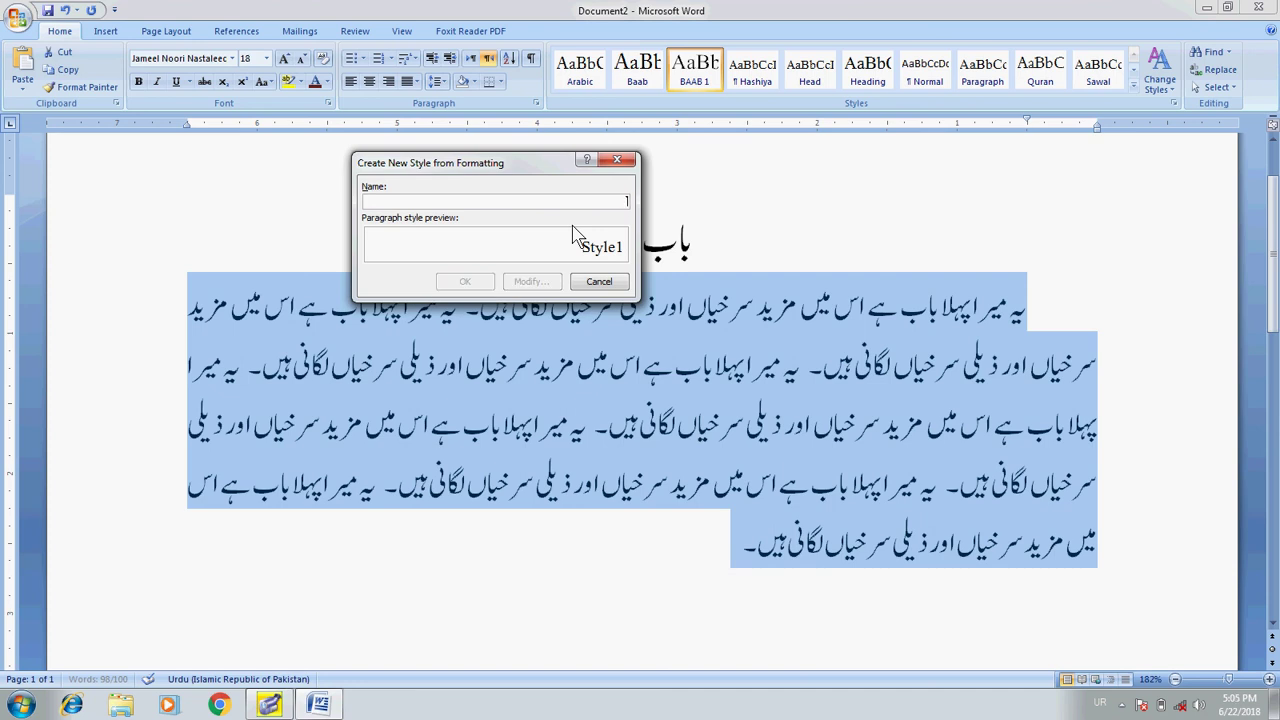
{"action": "type", "text": "E"}
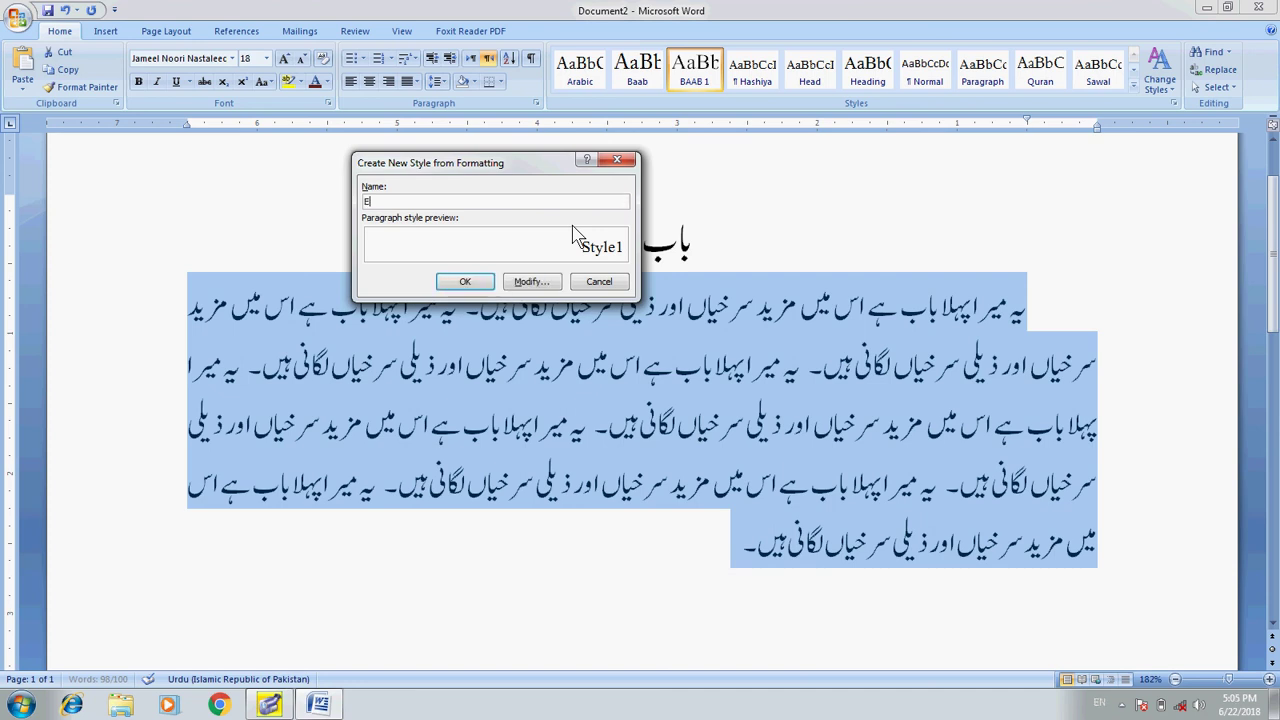
{"action": "type", "text": "qtib"}
{"action": "type", "text": "as"}
{"action": "left_click", "coordinate": [538, 284]}
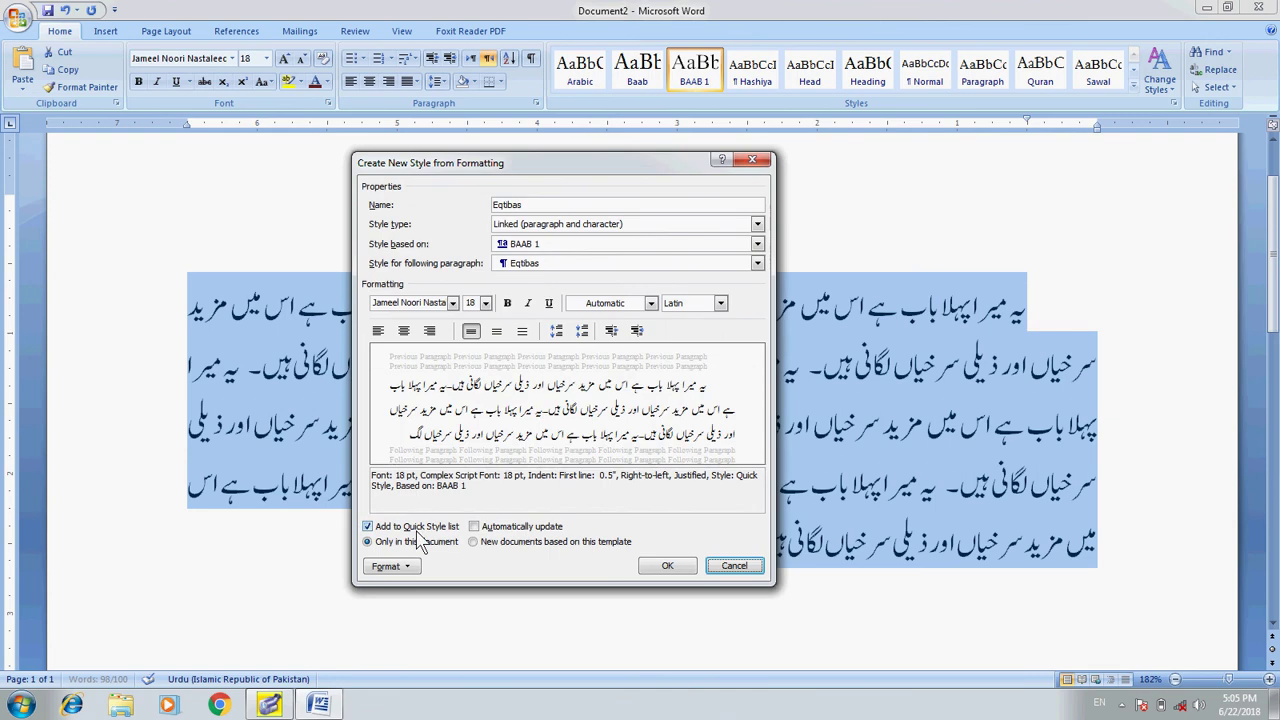
Give Eqtibas the shortcut Ctrl+Alt+X, confirm the style, and move to the empty line
{"action": "left_click", "coordinate": [408, 568]}
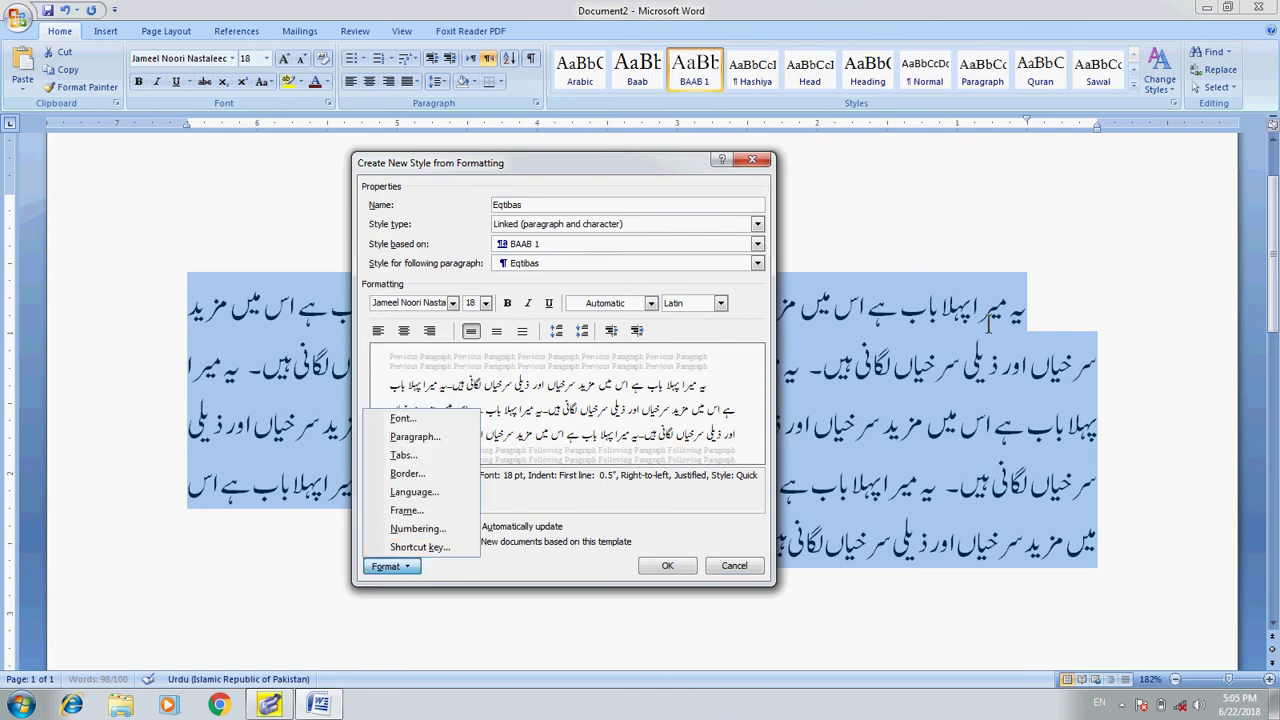
{"action": "left_click", "coordinate": [449, 553]}
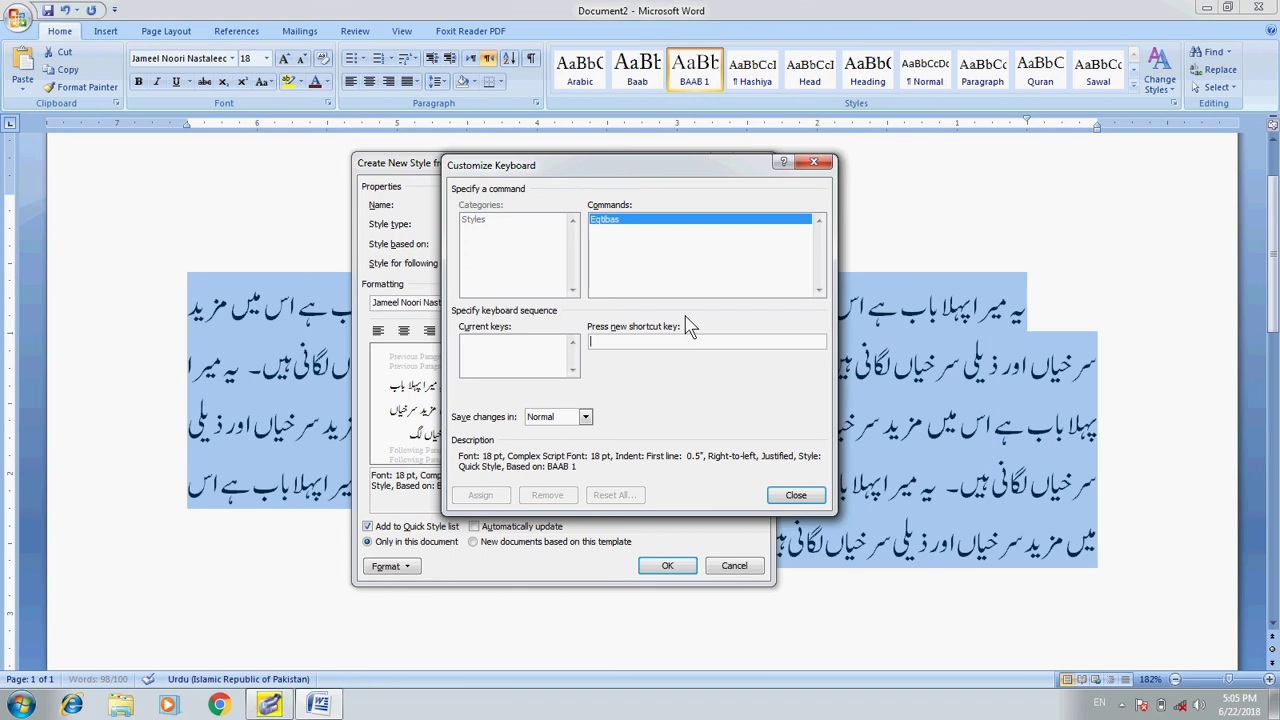
{"action": "key", "text": "ctrl+alt+x"}
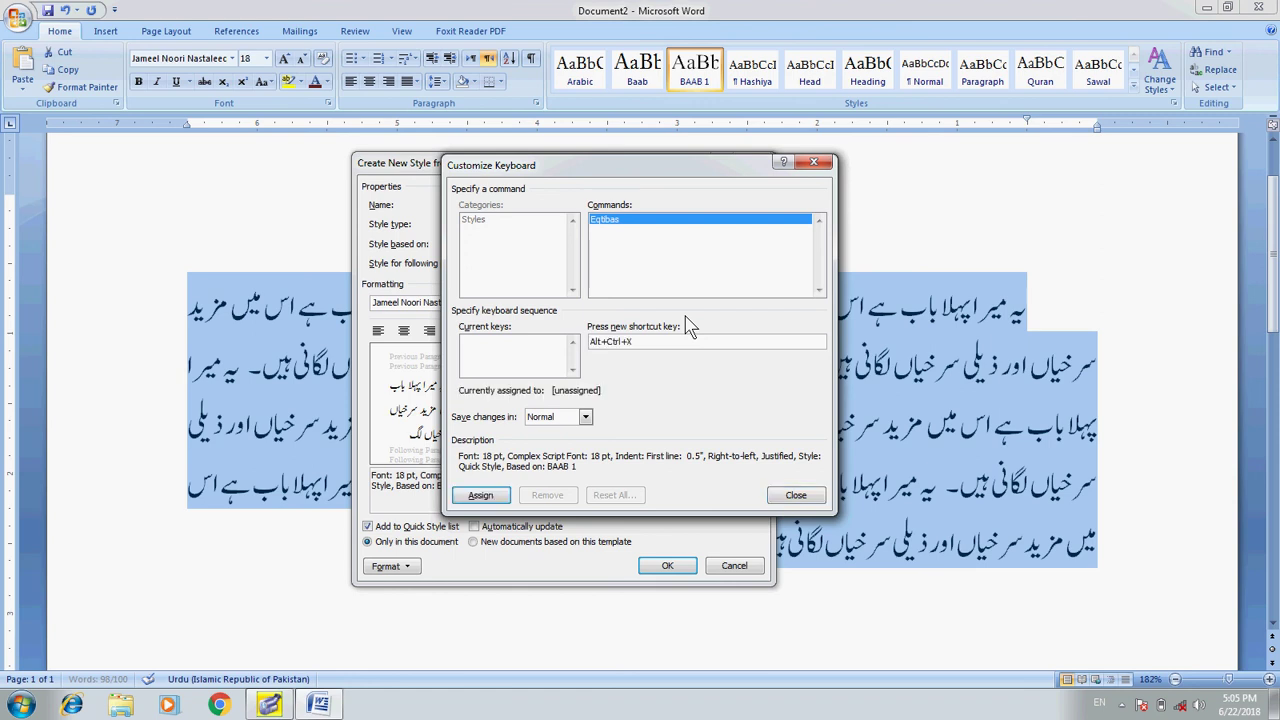
{"action": "left_click", "coordinate": [481, 495]}
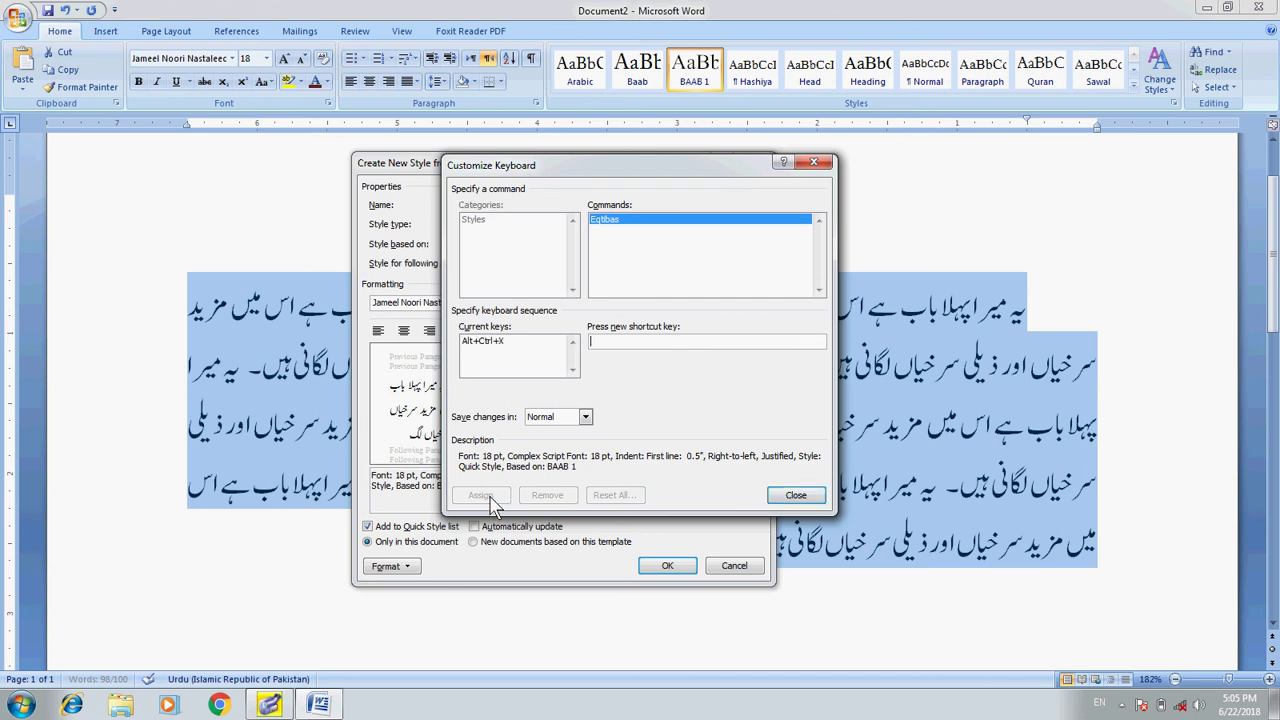
{"action": "left_click", "coordinate": [796, 495]}
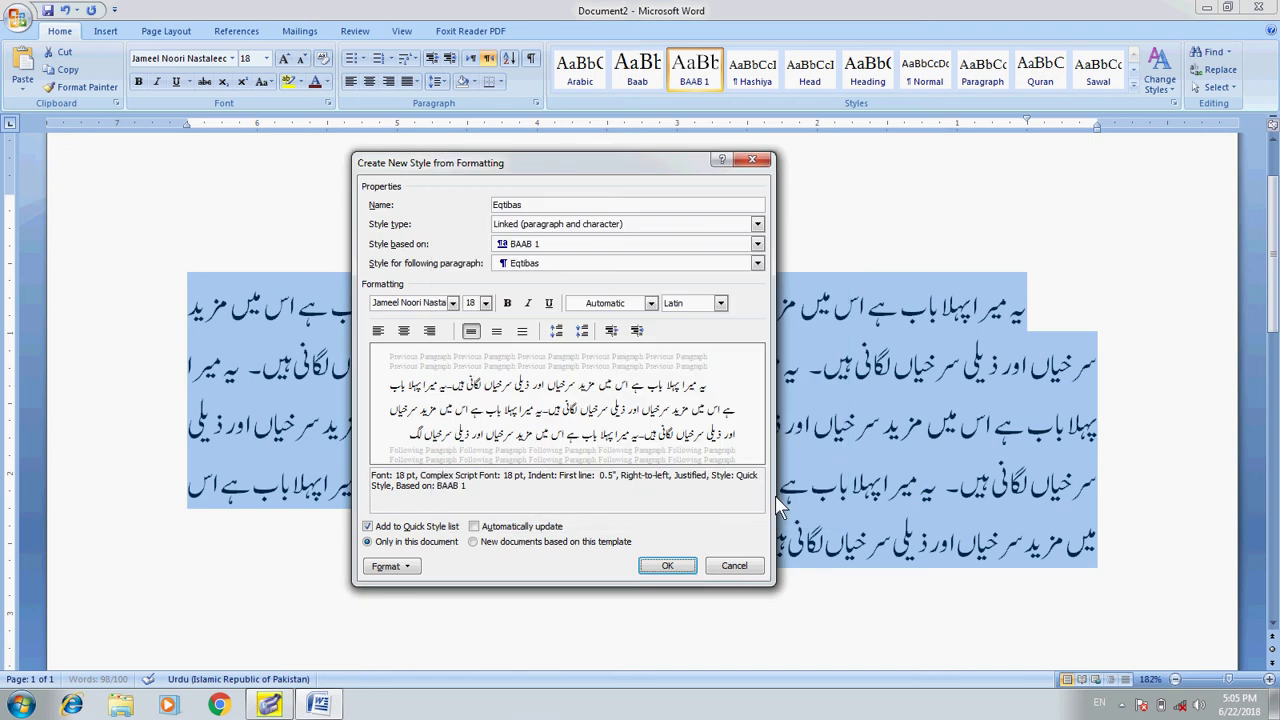
{"action": "left_click", "coordinate": [666, 567]}
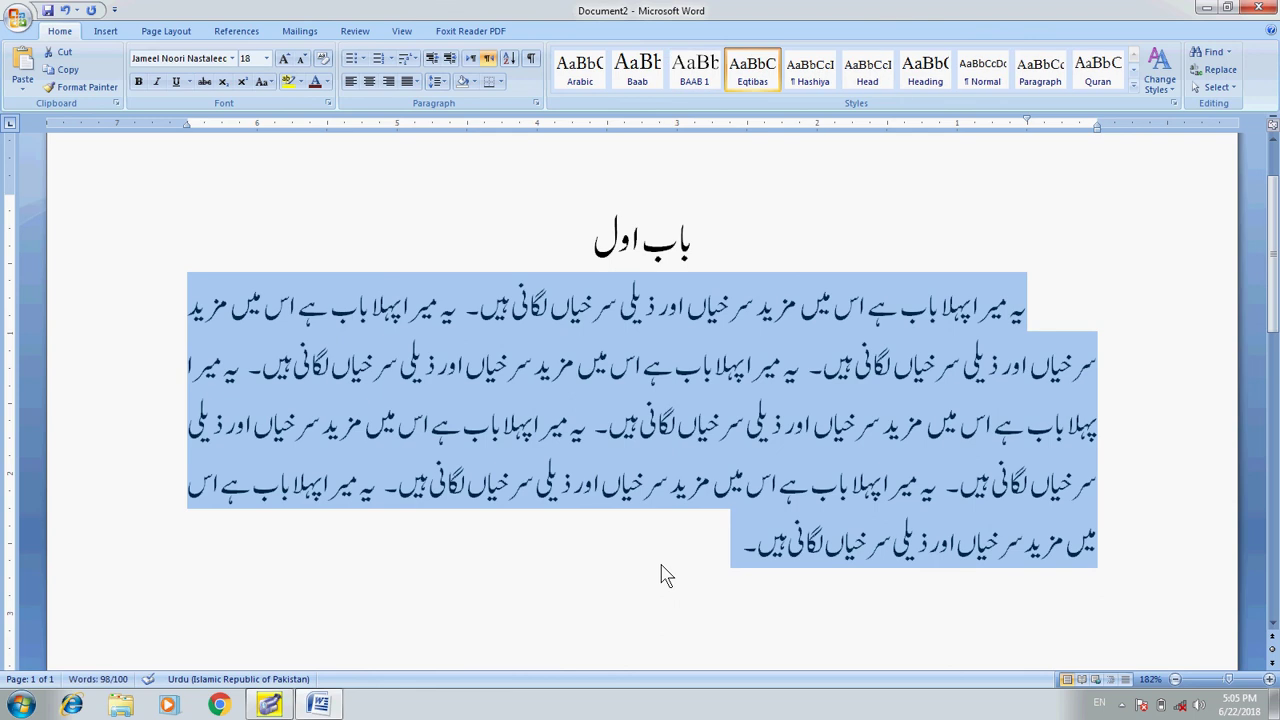
{"action": "left_click", "coordinate": [666, 575]}
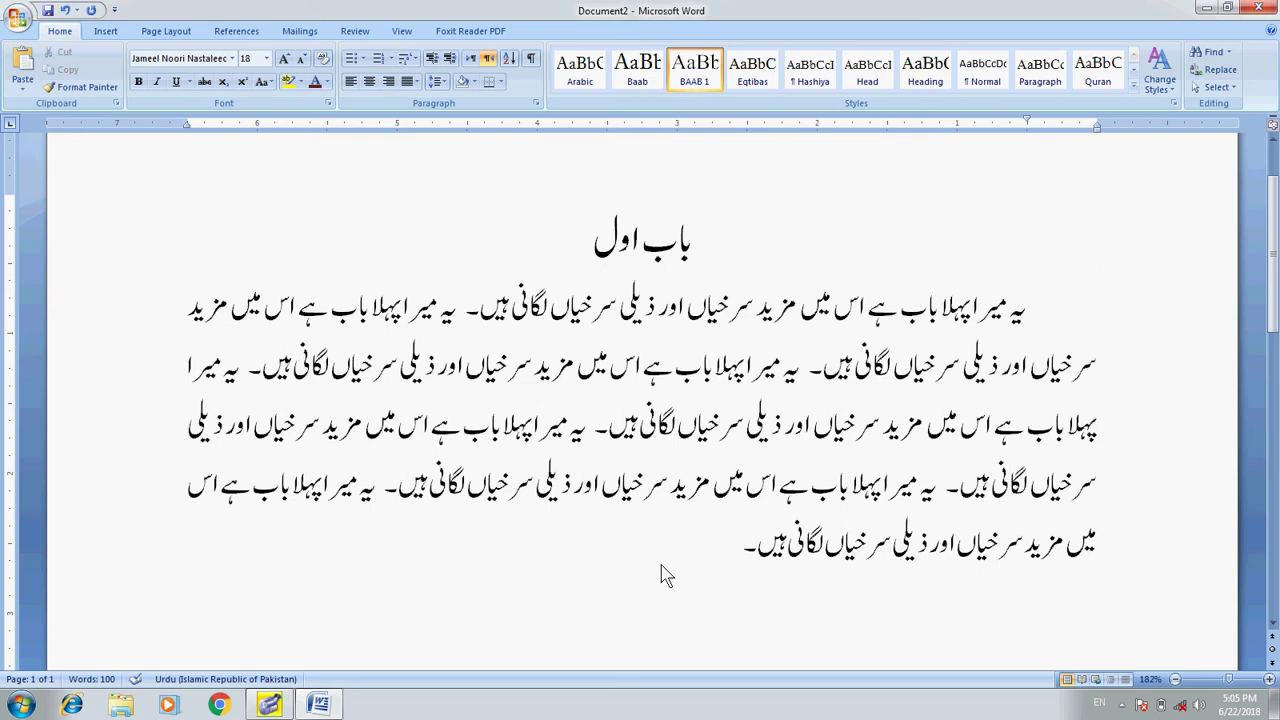
Type the Urdu subheading 'تعارف' below the paragraph and select it
{"action": "type", "text": "tear"}
{"action": "key", "text": "BackSpace"}
{"action": "key", "text": "BackSpace"}
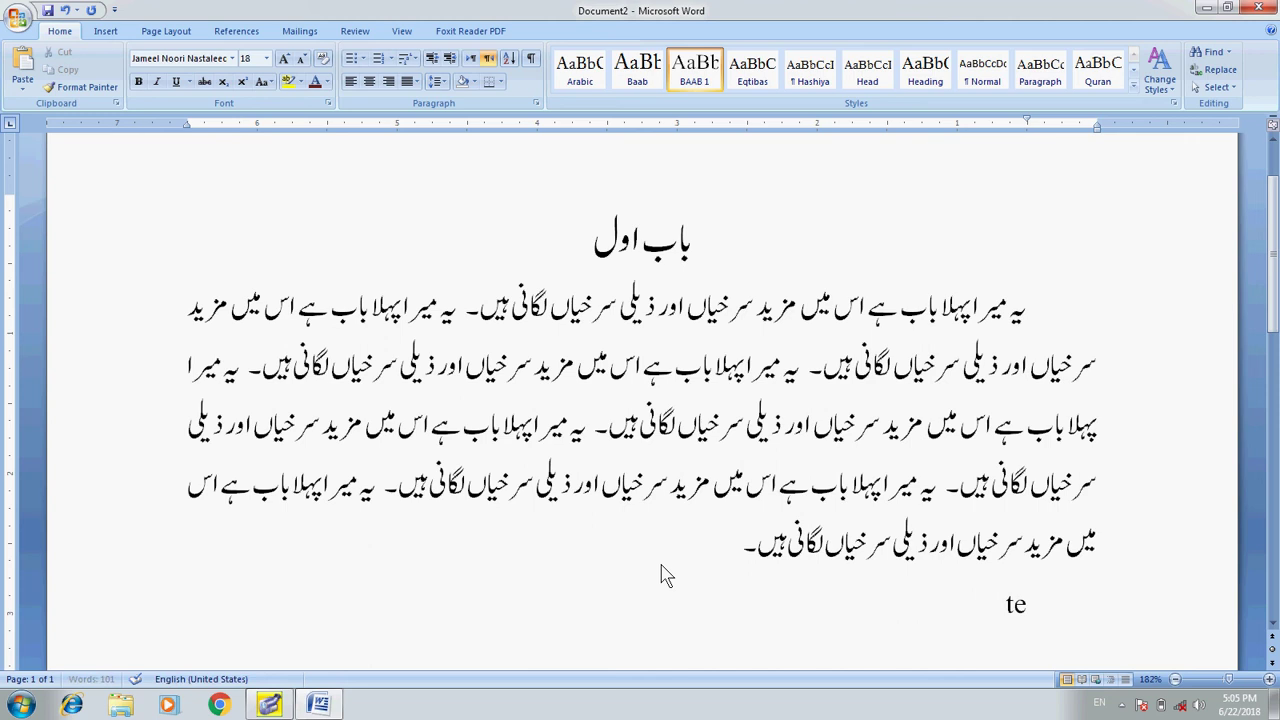
{"action": "key", "text": "BackSpace"}
{"action": "key", "text": "BackSpace"}
{"action": "key", "text": "alt+shift"}
{"action": "type", "text": "تعار"}
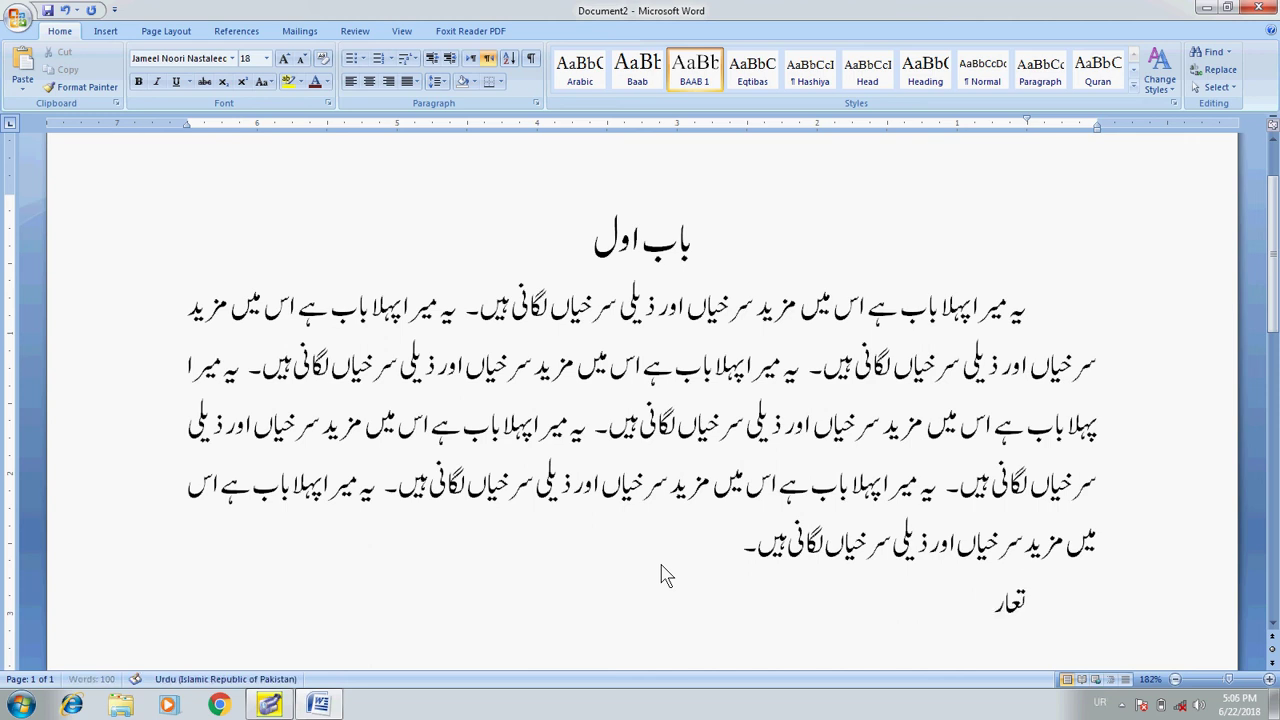
{"action": "type", "text": "ف"}
{"action": "key", "text": "shift+Home"}
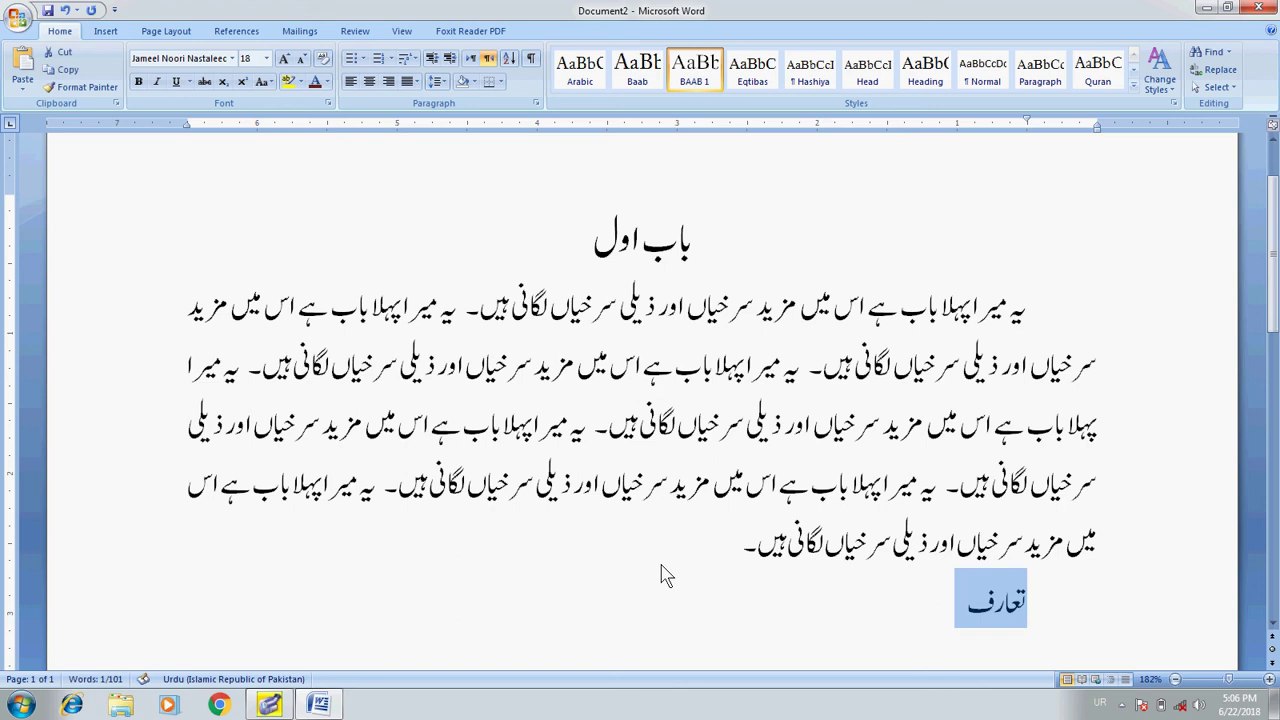
Remove the indent so تعارف sits at the right margin, and underline it
{"action": "left_click", "coordinate": [416, 81]}
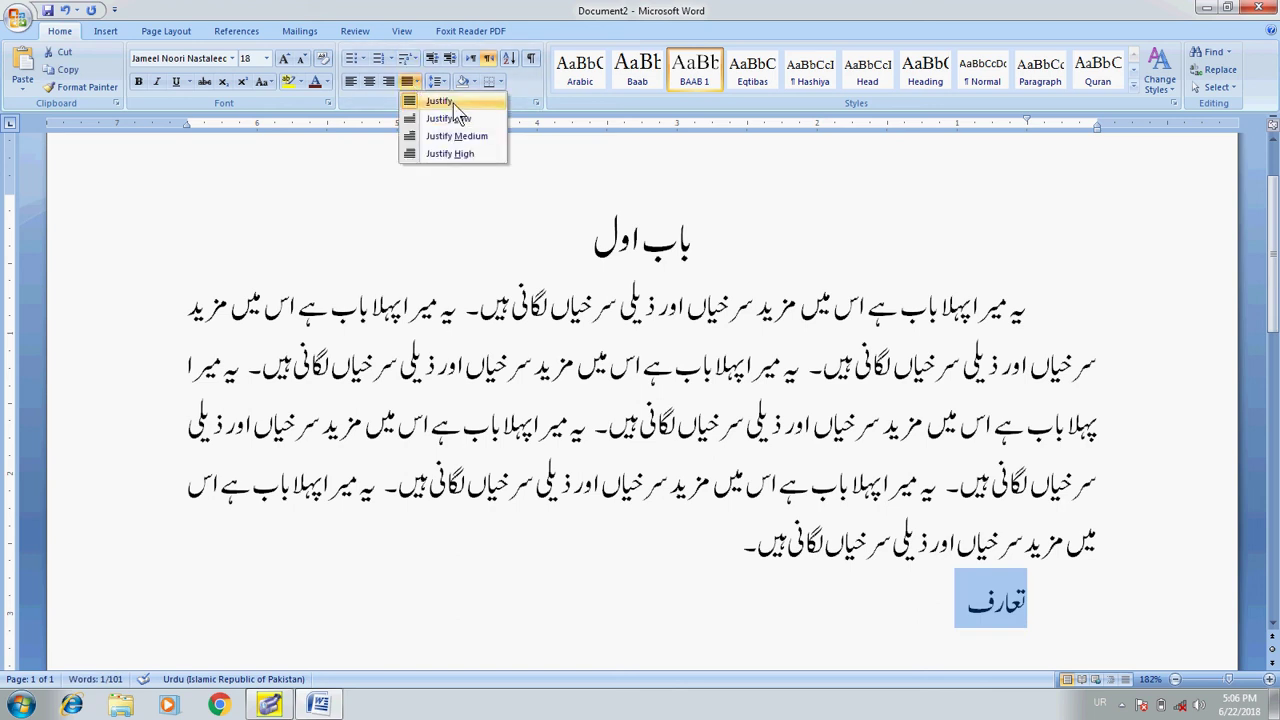
{"action": "left_click", "coordinate": [450, 103]}
{"action": "key", "text": "Home"}
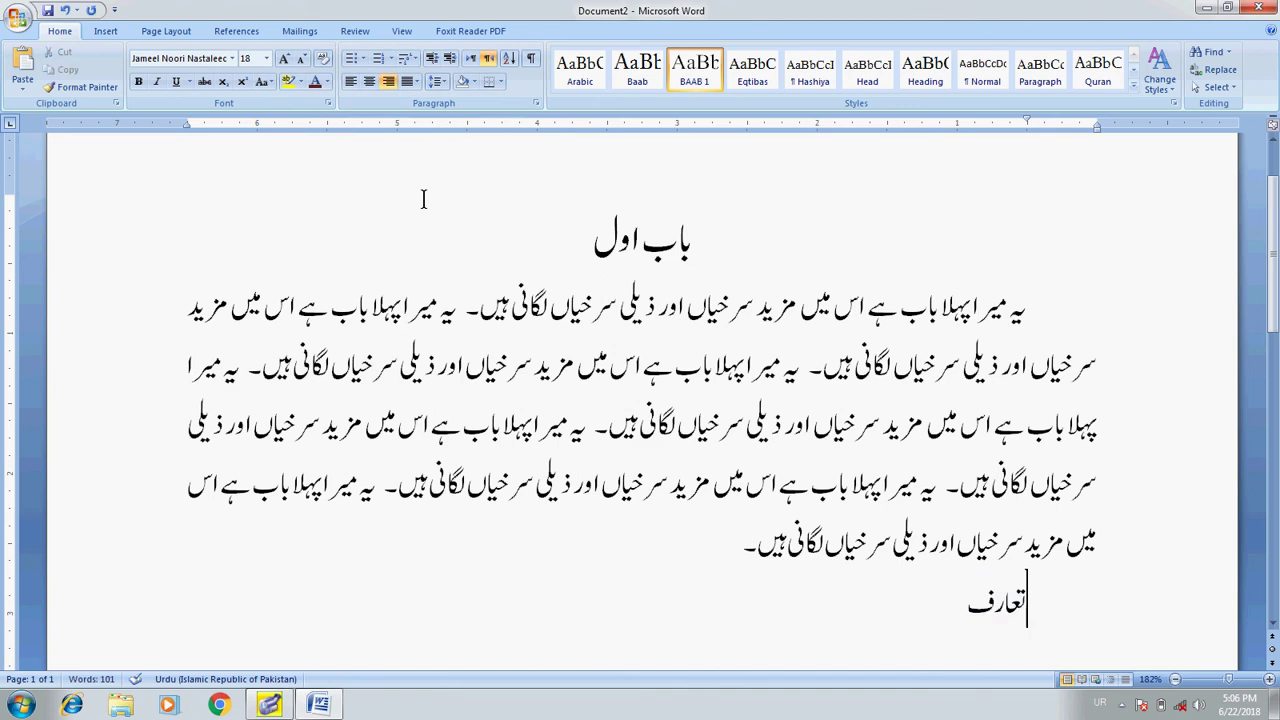
{"action": "key", "text": "BackSpace"}
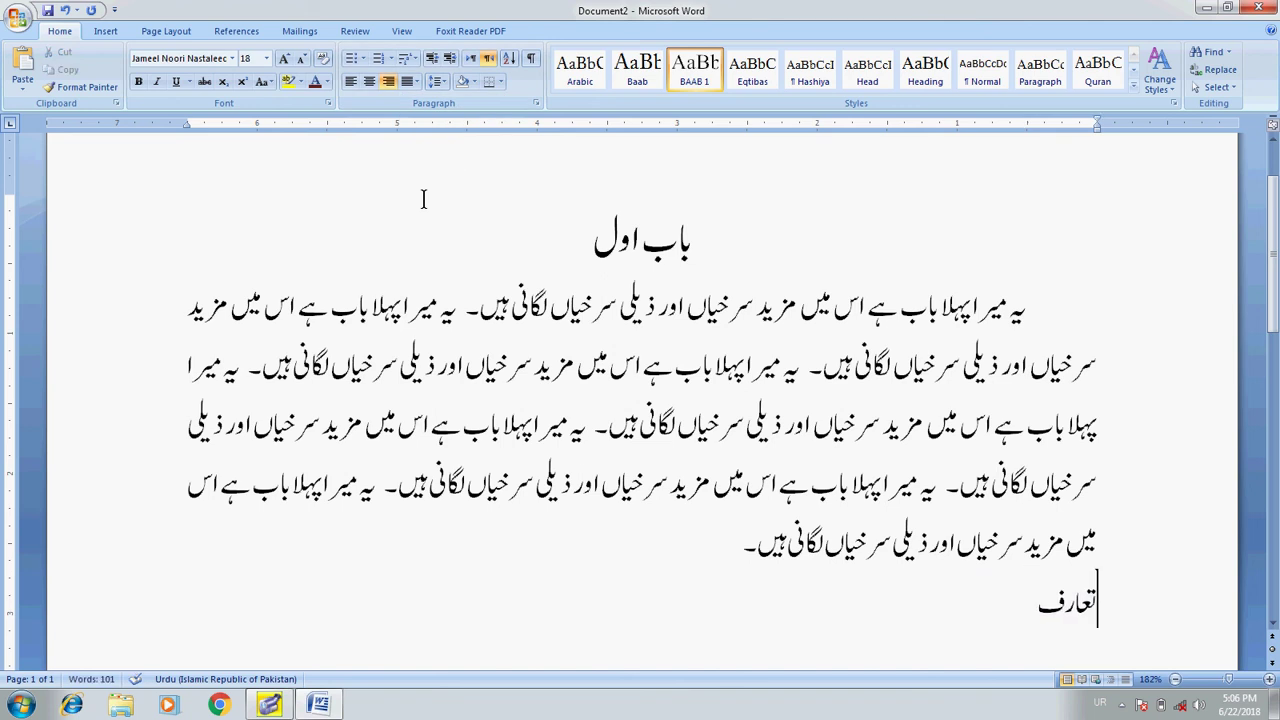
{"action": "key", "text": "shift+End"}
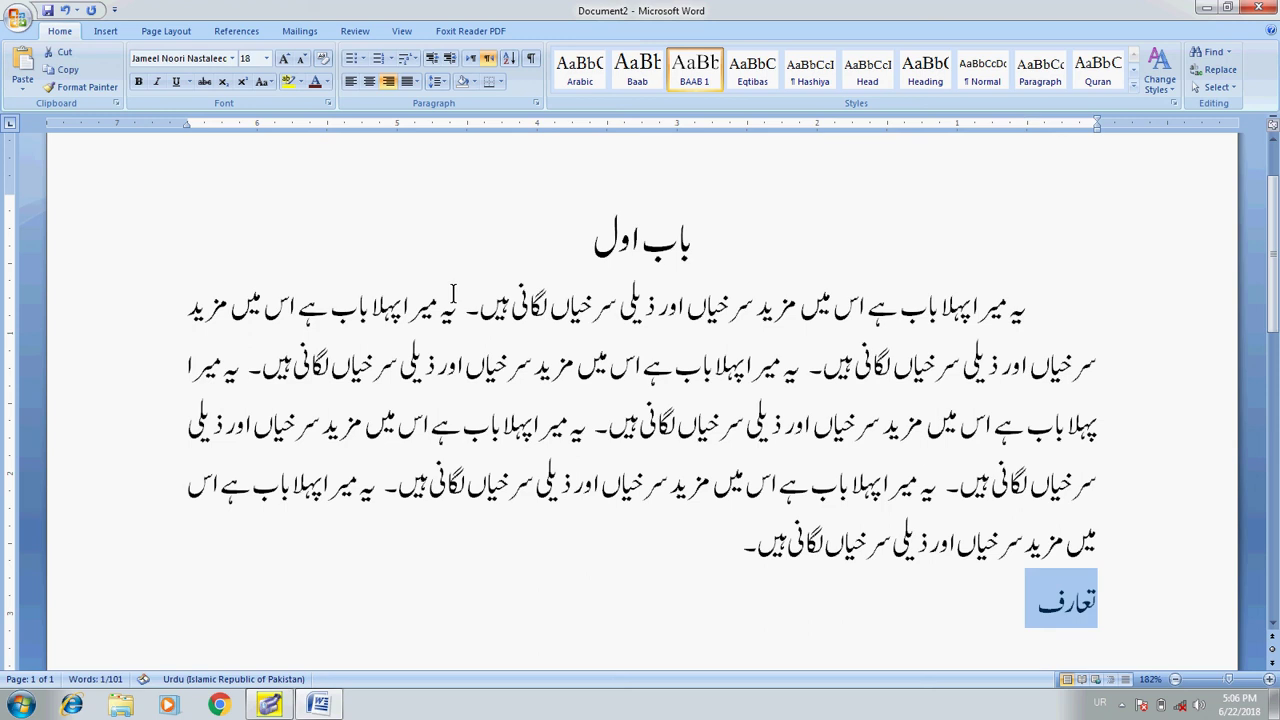
{"action": "key", "text": "ctrl+u"}
{"action": "left_click", "coordinate": [266, 58]}
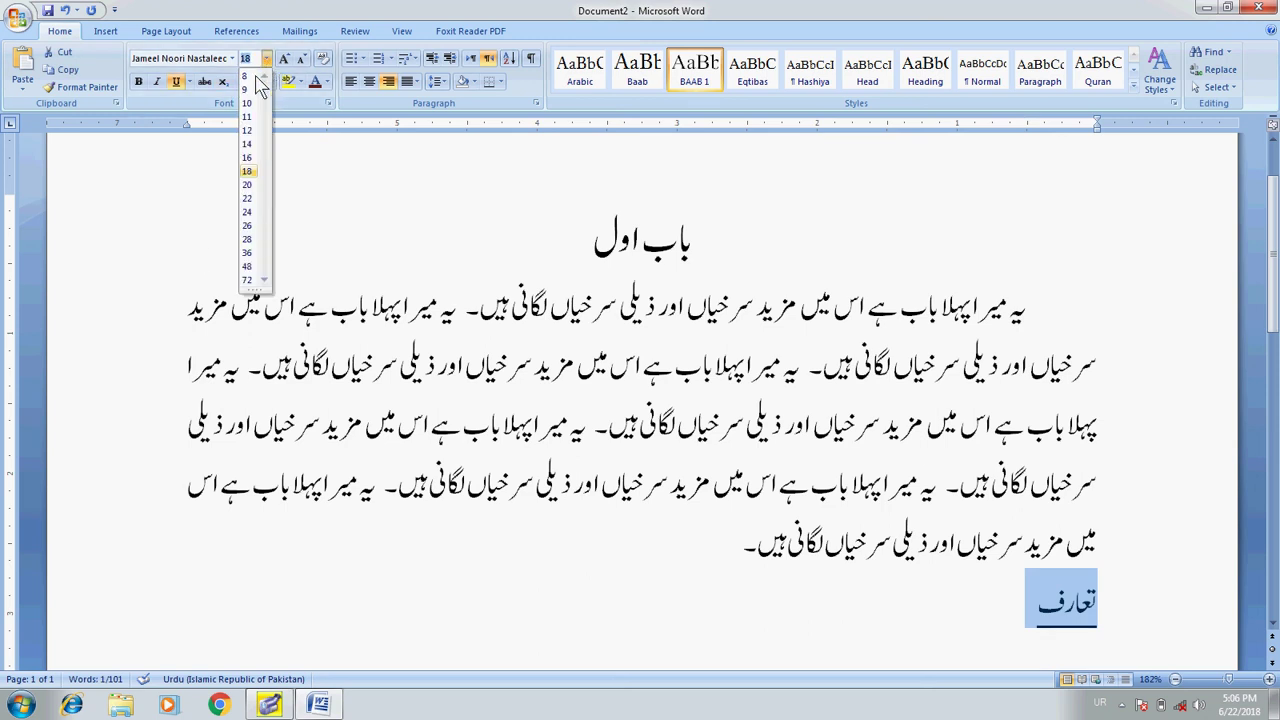
Format the تعارف subheading as 22 point Jameel Noori Kasheeda
{"action": "left_click", "coordinate": [248, 198]}
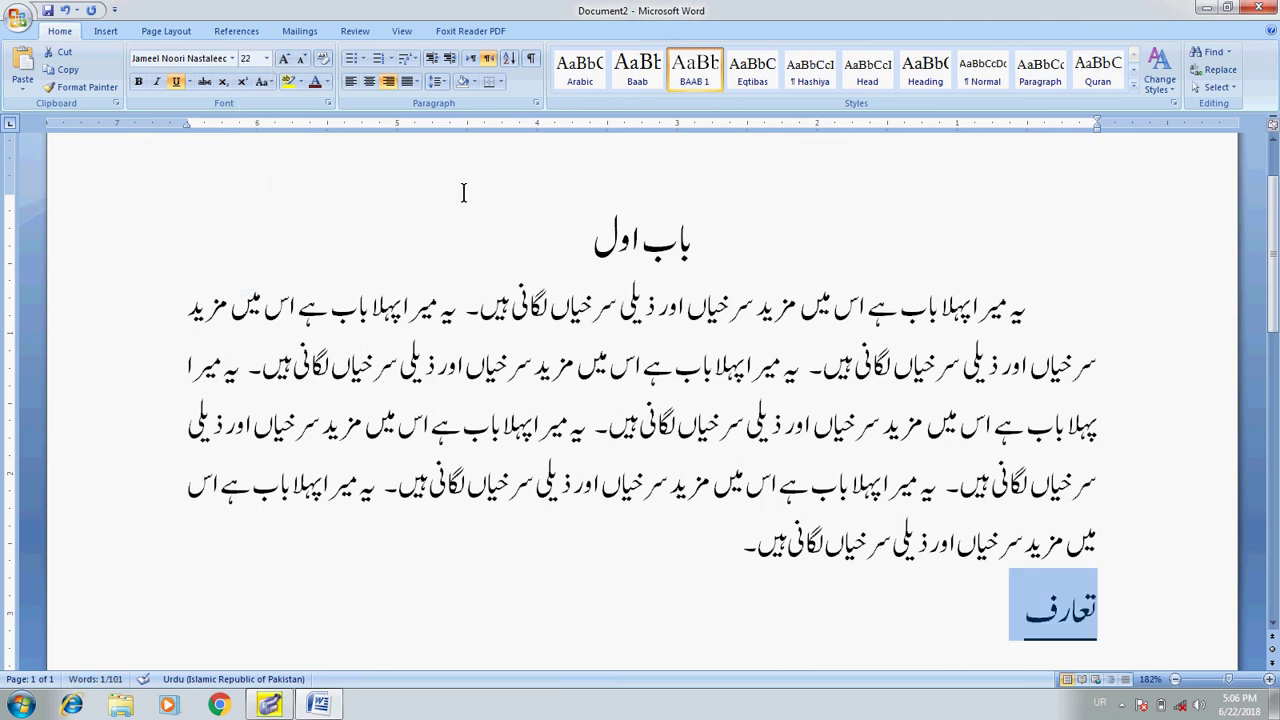
{"action": "left_click", "coordinate": [231, 59]}
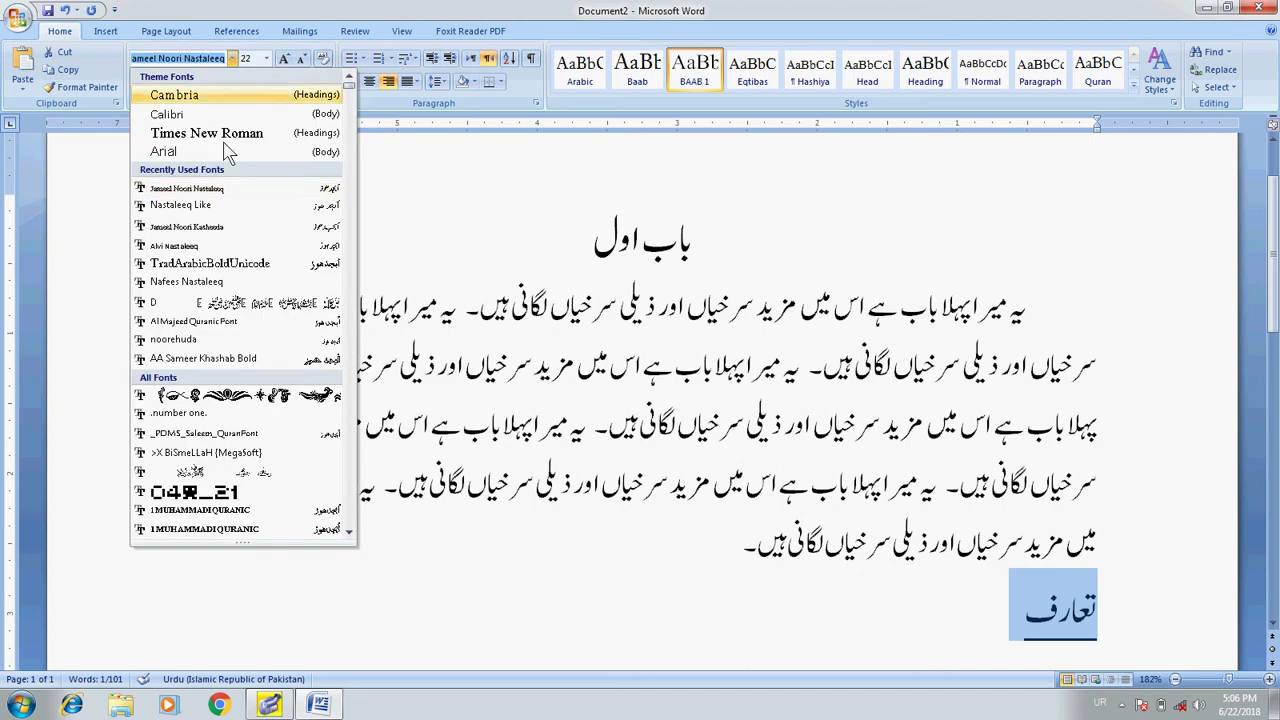
{"action": "left_click", "coordinate": [239, 227]}
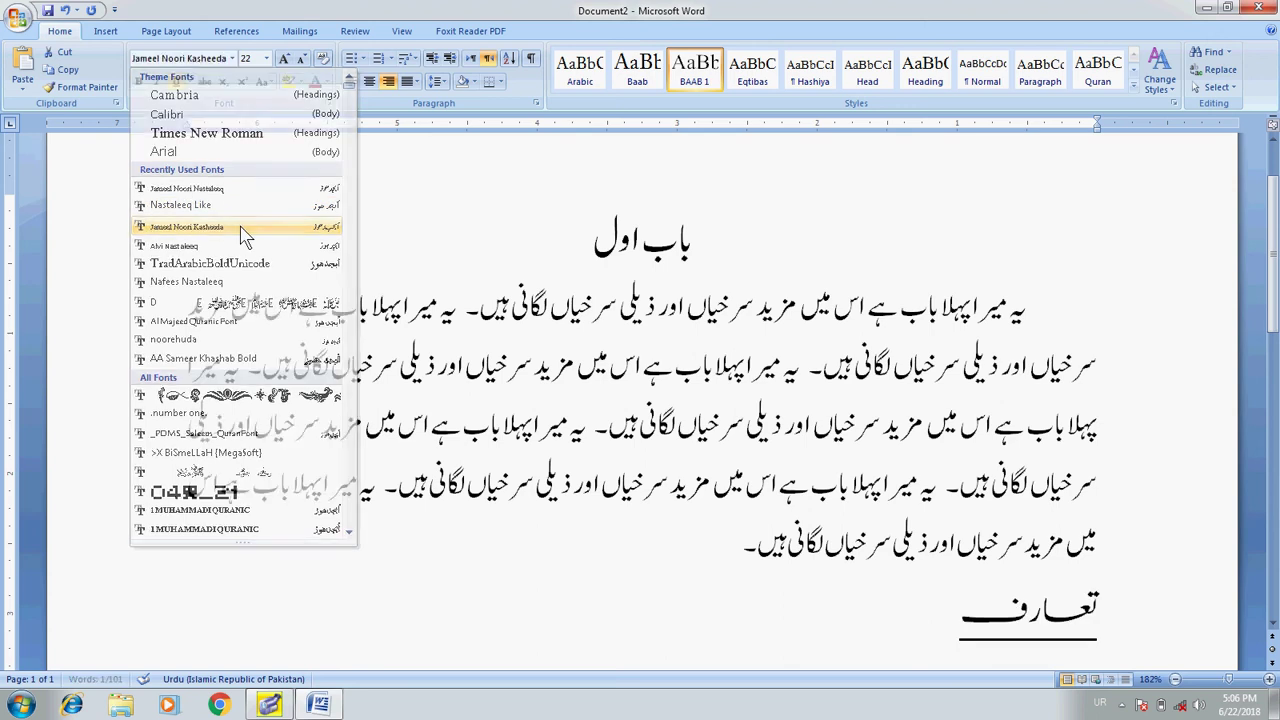
{"action": "left_click", "coordinate": [233, 60]}
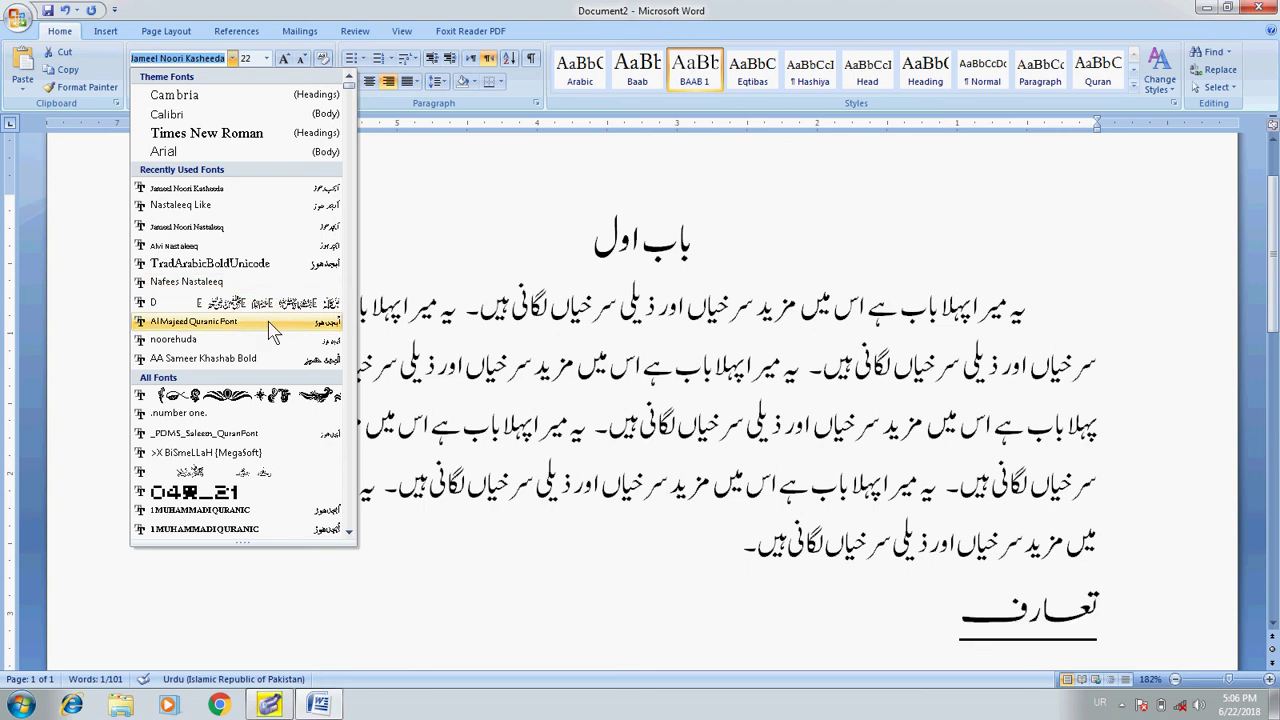
{"action": "key", "text": "Escape"}
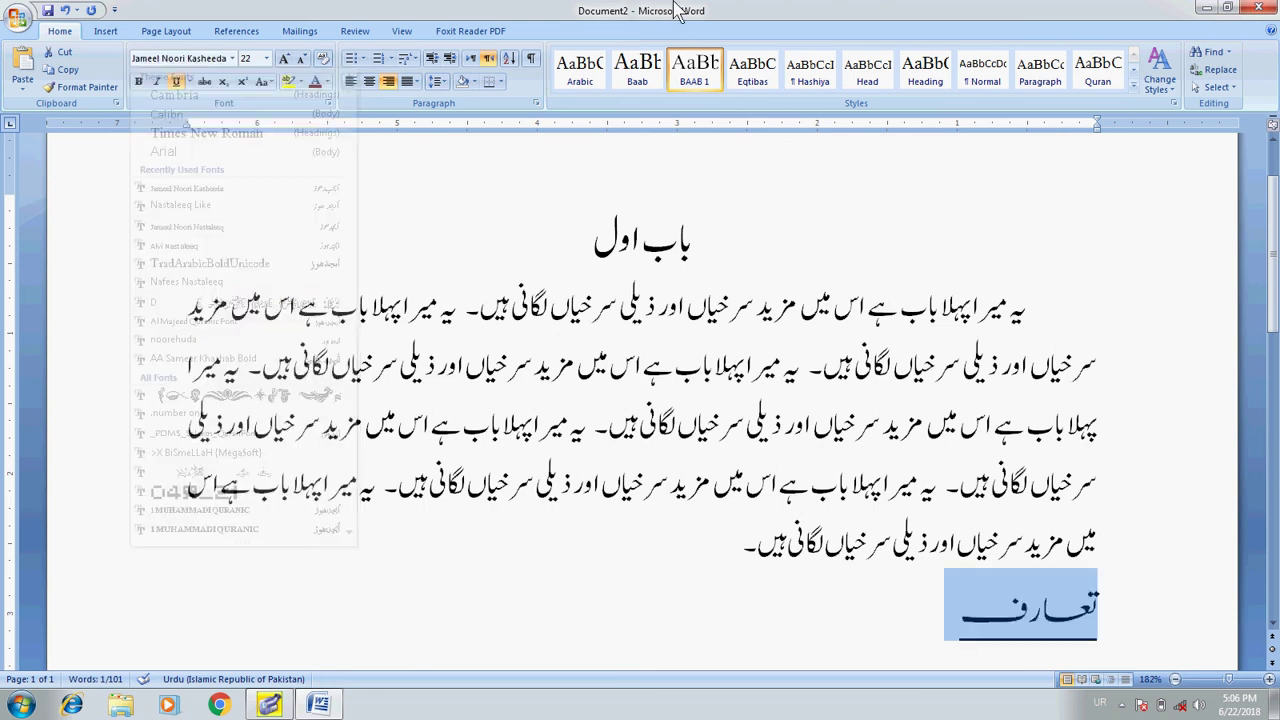
{"action": "left_click", "coordinate": [845, 628]}
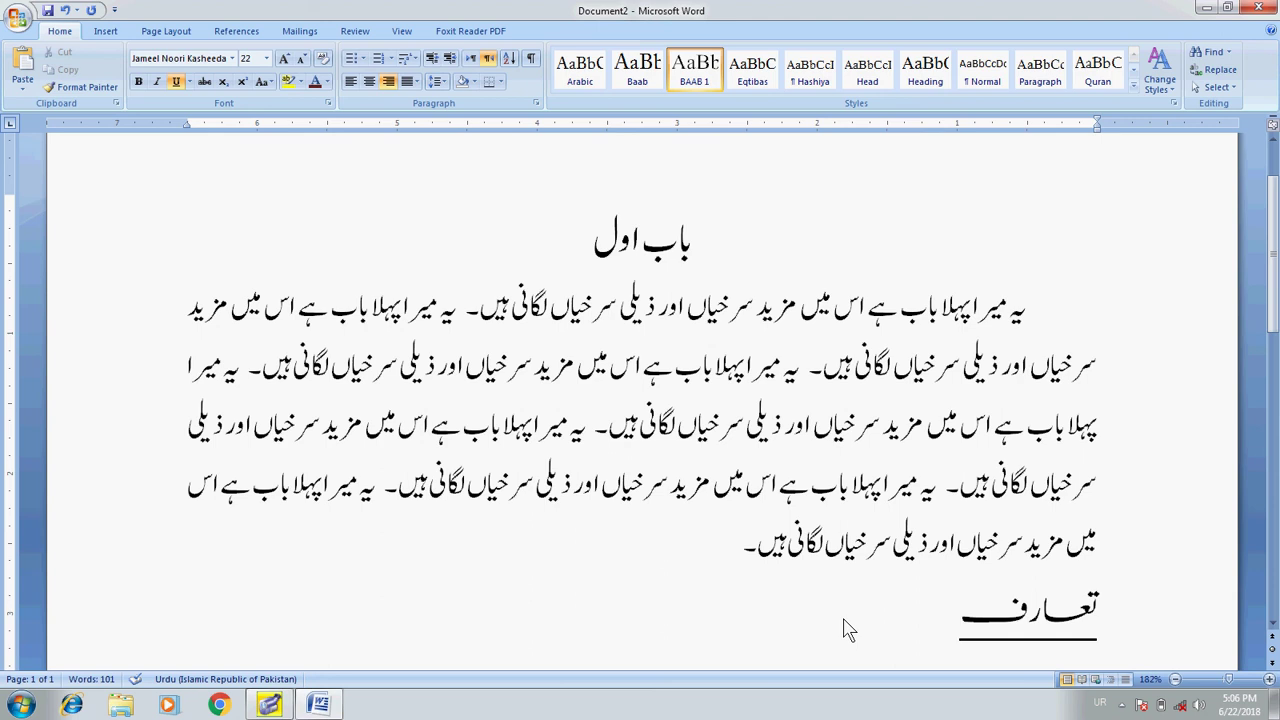
Below تعارف, add an Eqtibas line (Ctrl+Alt+E) reading 'اب اگر میں لکھوں گا تو وہ میرا اقتباس بنے گا'
{"action": "double_click", "coordinate": [845, 628]}
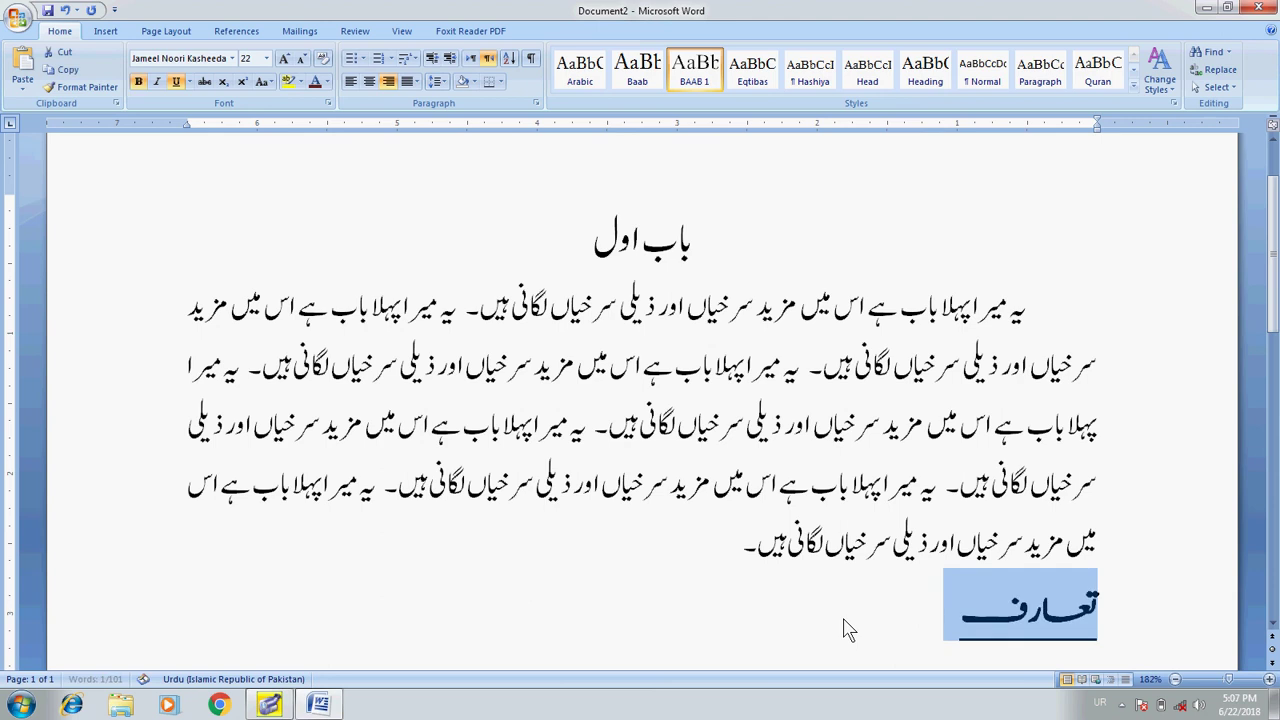
{"action": "left_click", "coordinate": [845, 628]}
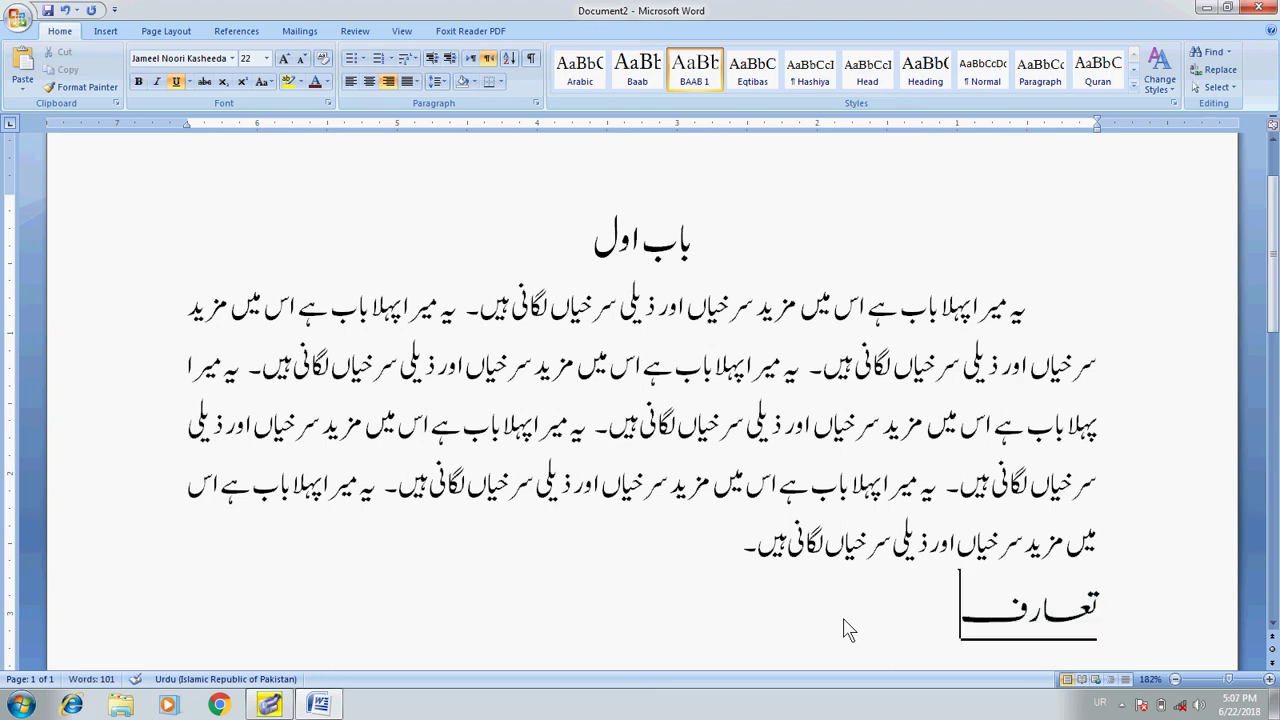
{"action": "key", "text": "Return"}
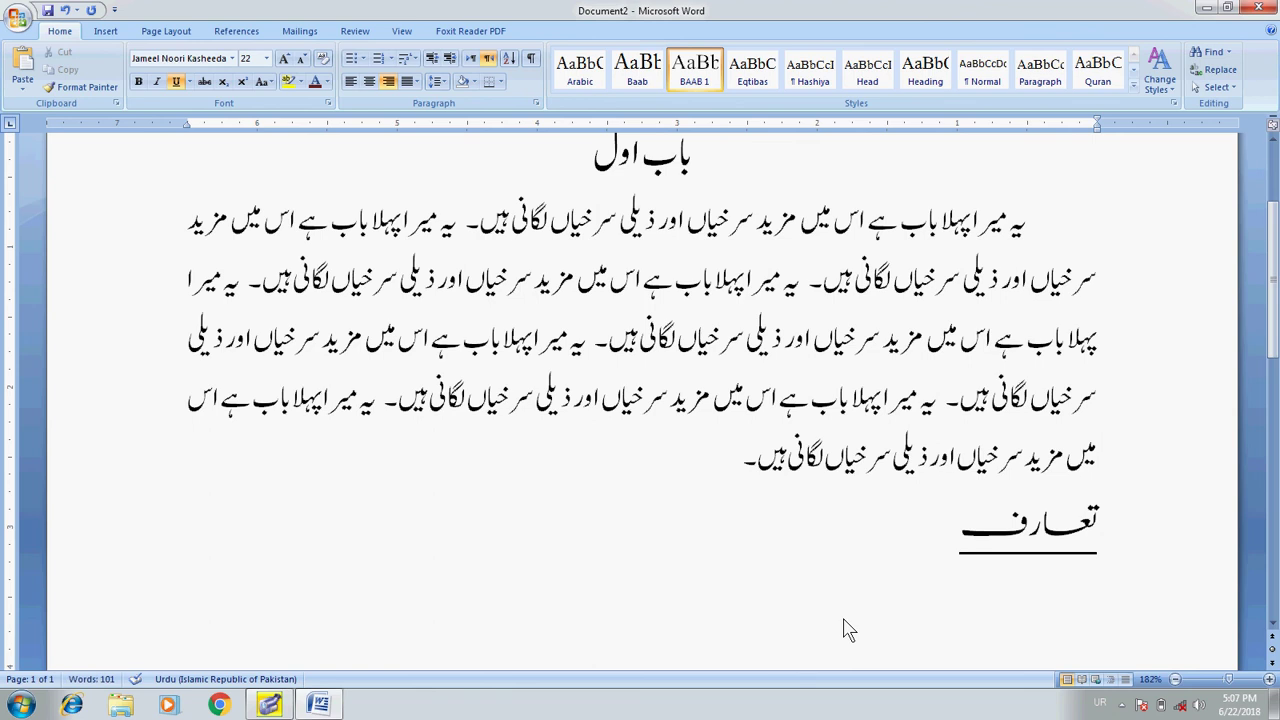
{"action": "key", "text": "ctrl+alt+e"}
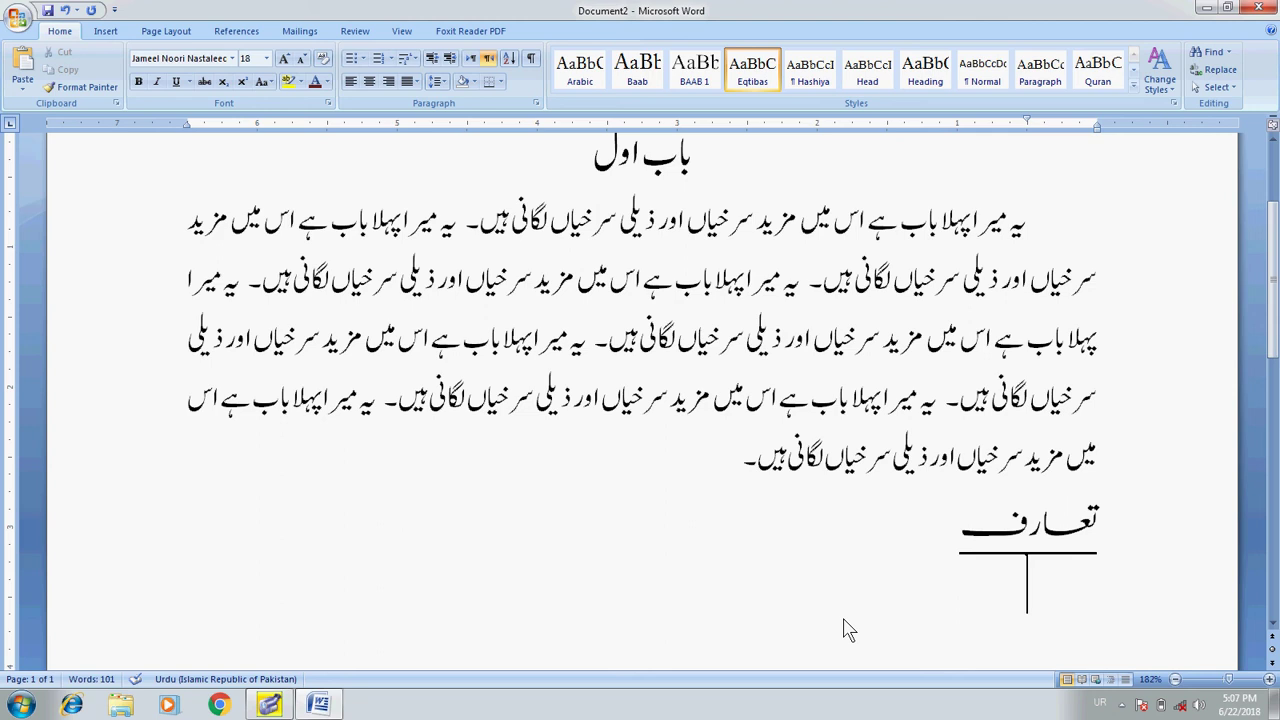
{"action": "type", "text": "اب اگر میں ل"}
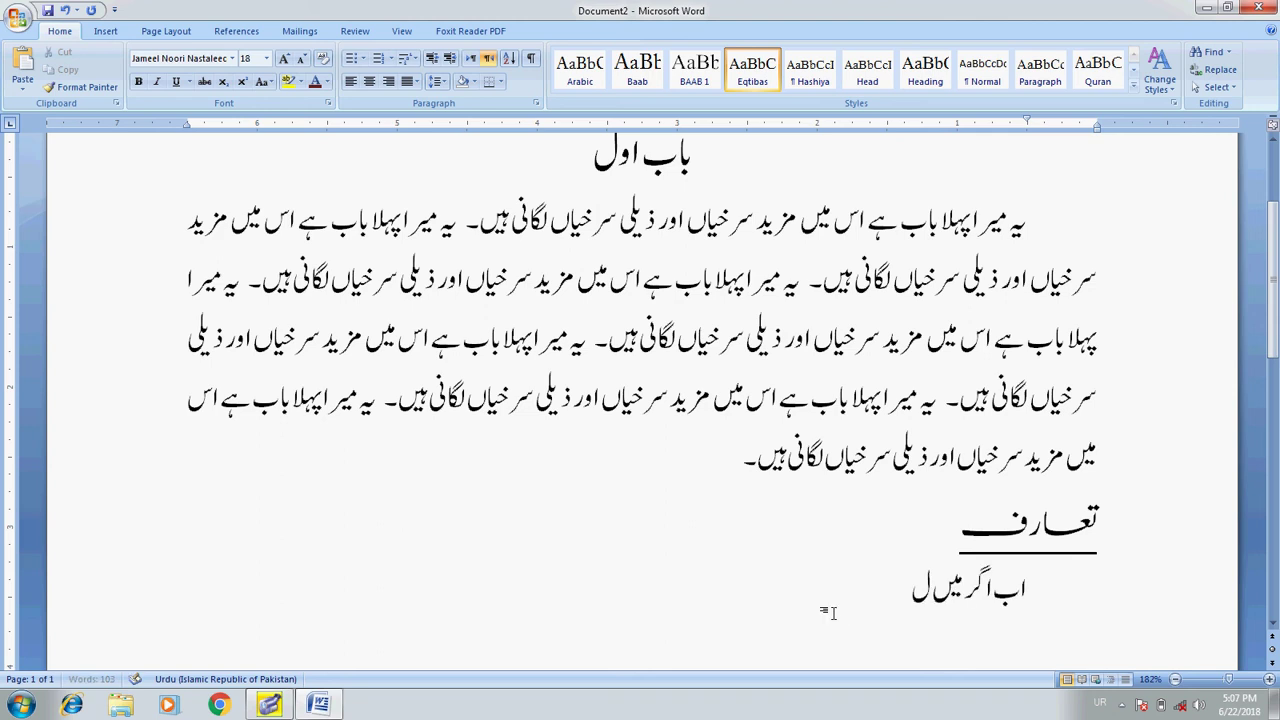
{"action": "type", "text": "کھوں گا تو"}
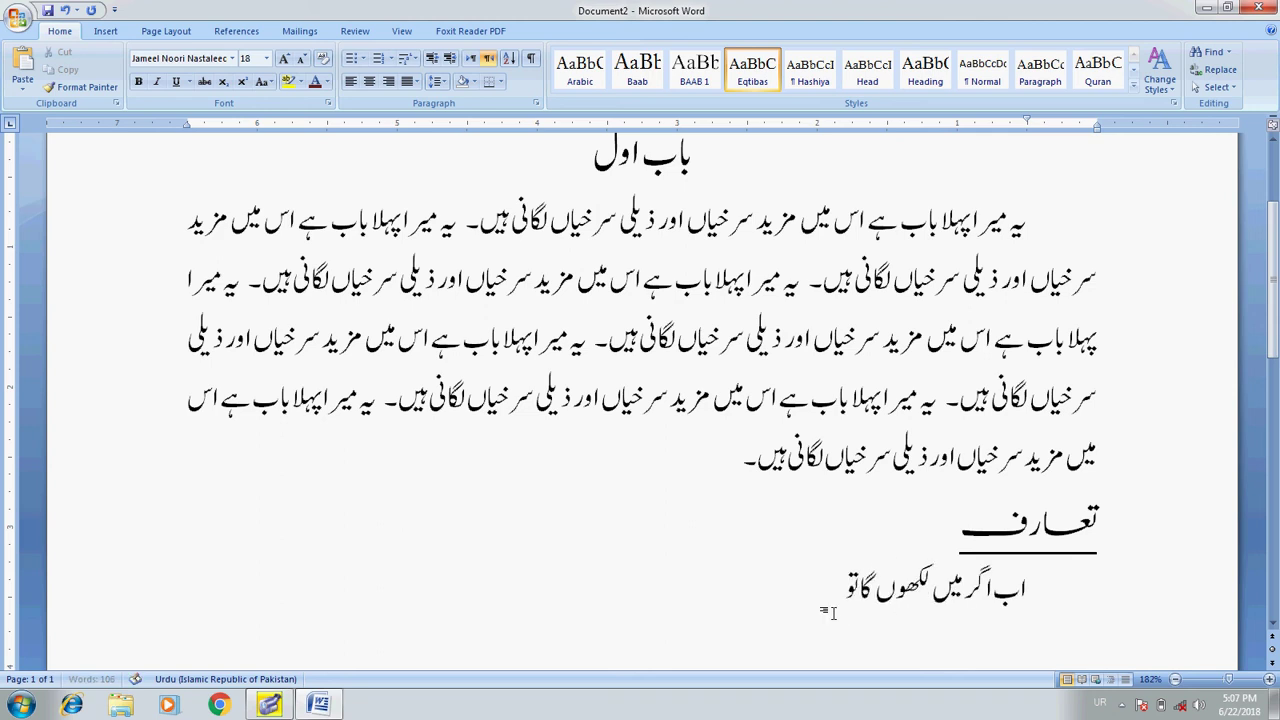
{"action": "type", "text": " وہ میرا"}
{"action": "type", "text": " اقتبا"}
{"action": "type", "text": "س بنے گا"}
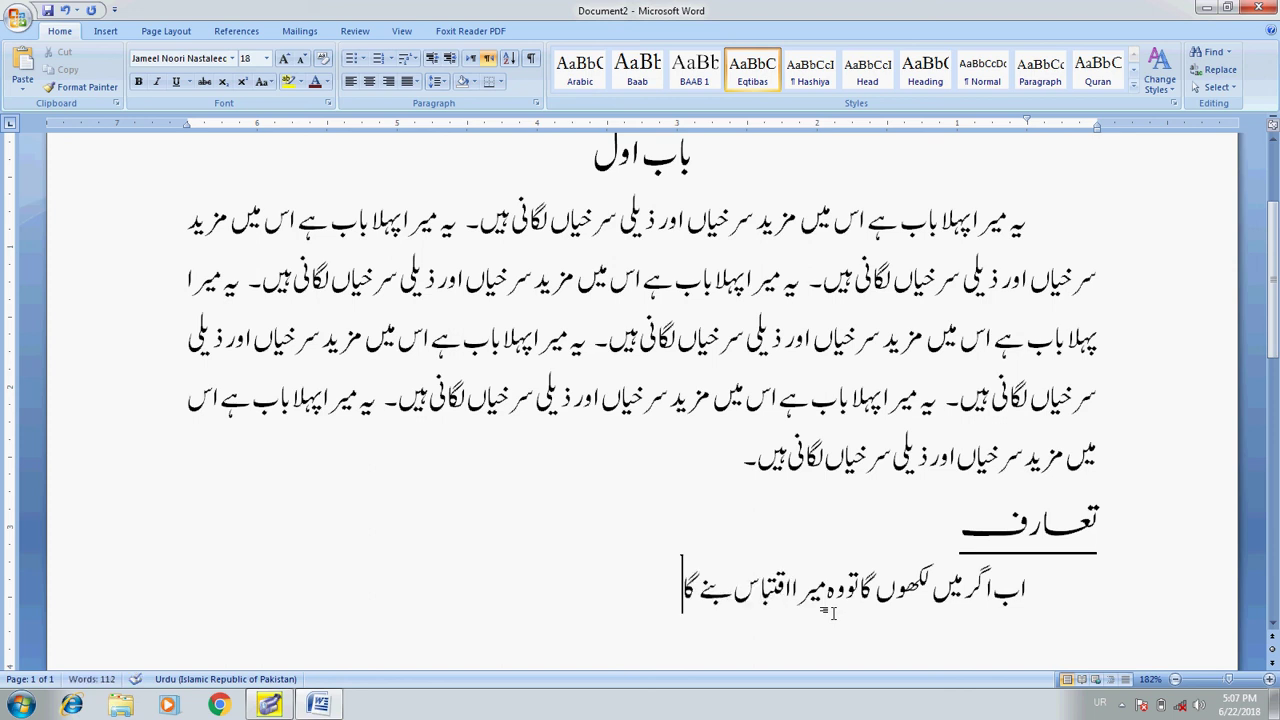
{"action": "key", "text": "Home"}
Save the chapter with Ctrl+S under the suggested name 'باب اول'
{"action": "key", "text": "ctrl+s"}
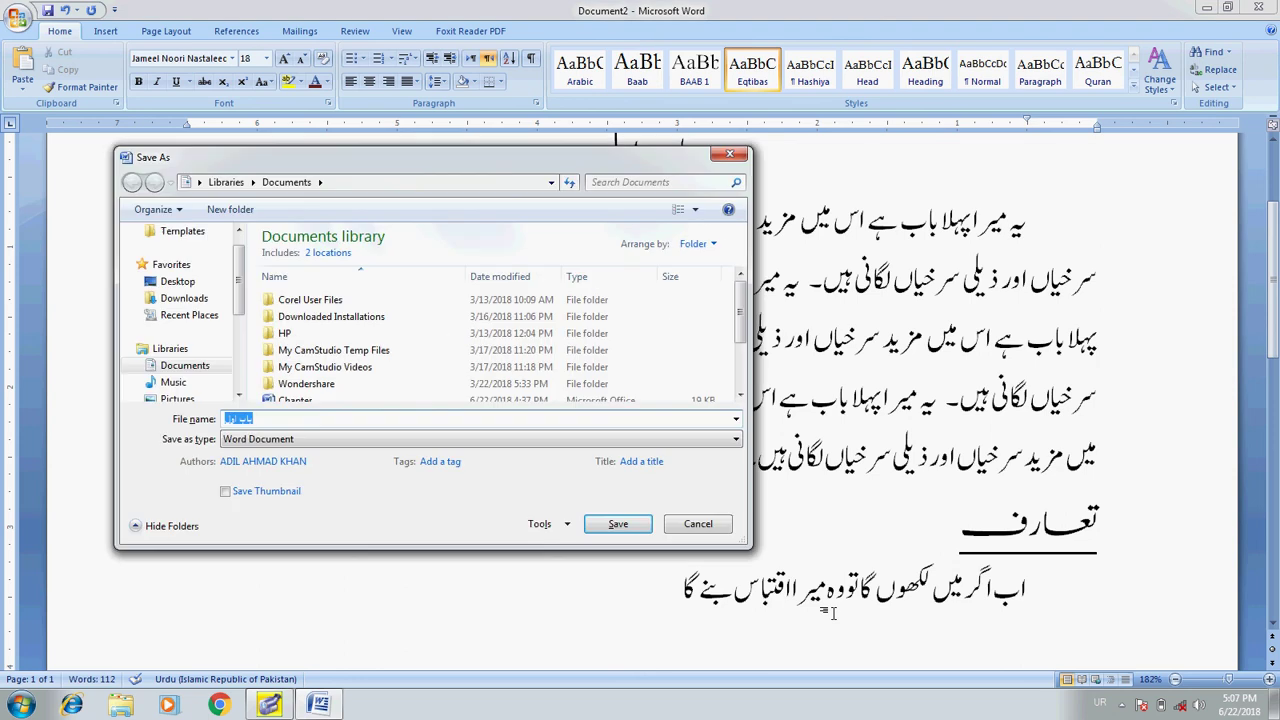
{"action": "key", "text": "Return"}
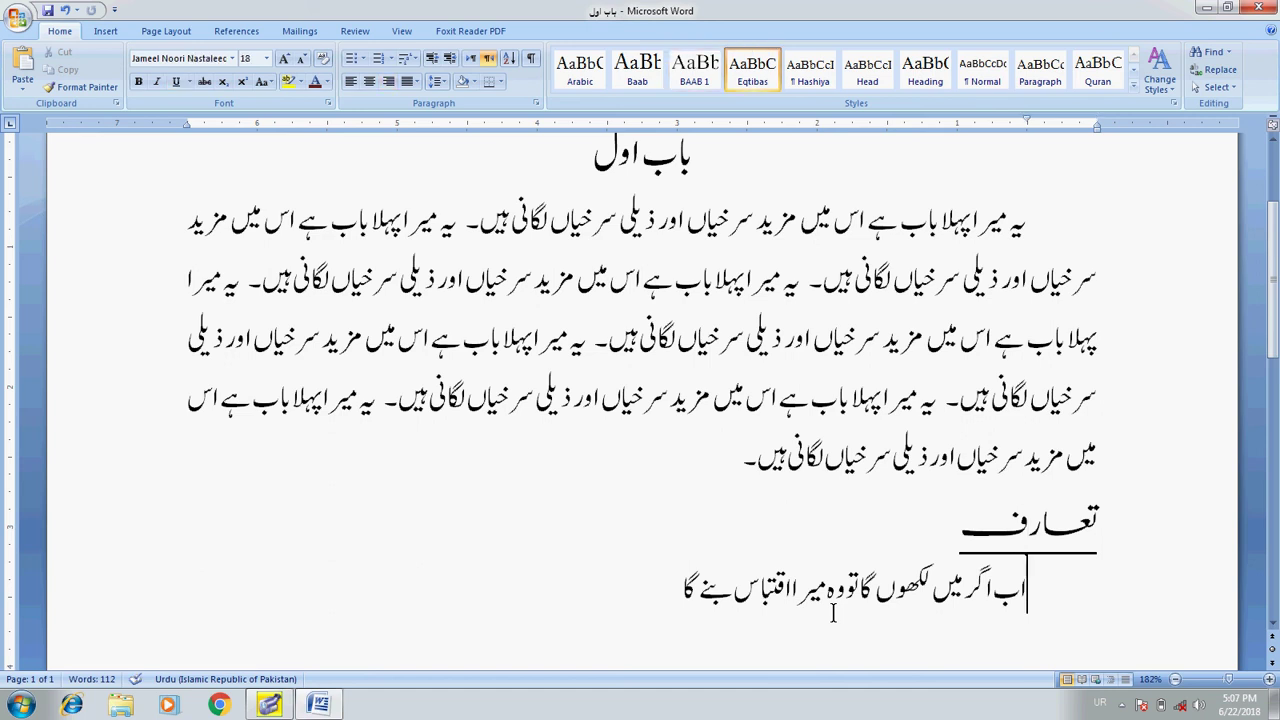
{"action": "key", "text": "Down"}
{"action": "key", "text": "ctrl+Up"}
{"action": "key", "text": "ctrl+Up"}
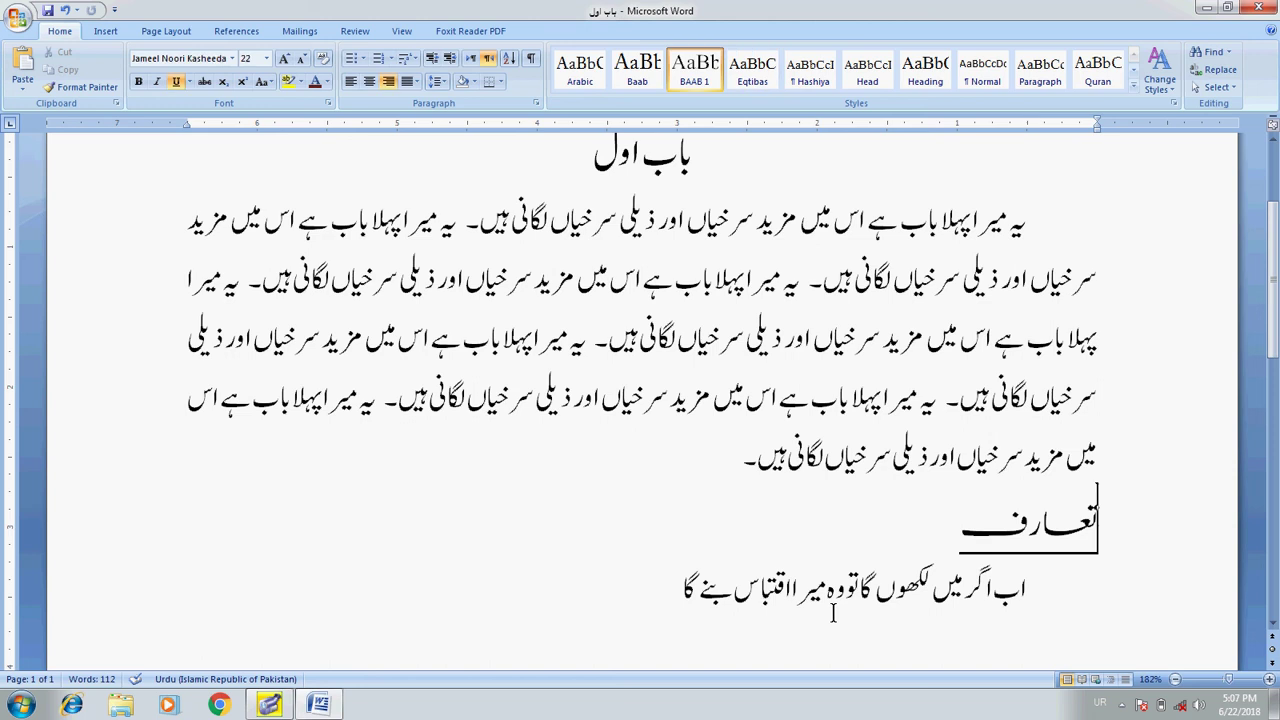
{"action": "key", "text": "ctrl+Up"}
{"action": "key", "text": "ctrl+Up"}
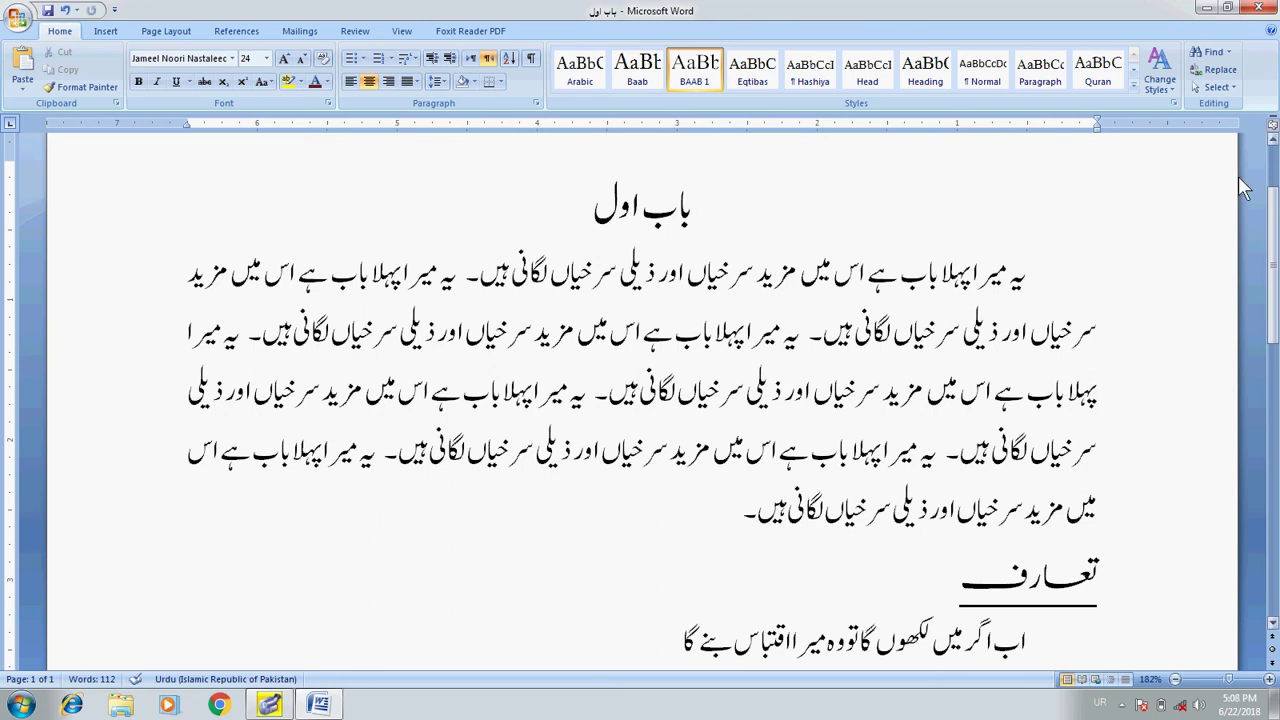
Restore the Super Screen Recorder window from the hidden notification-area icons
{"action": "left_click", "coordinate": [1123, 705]}
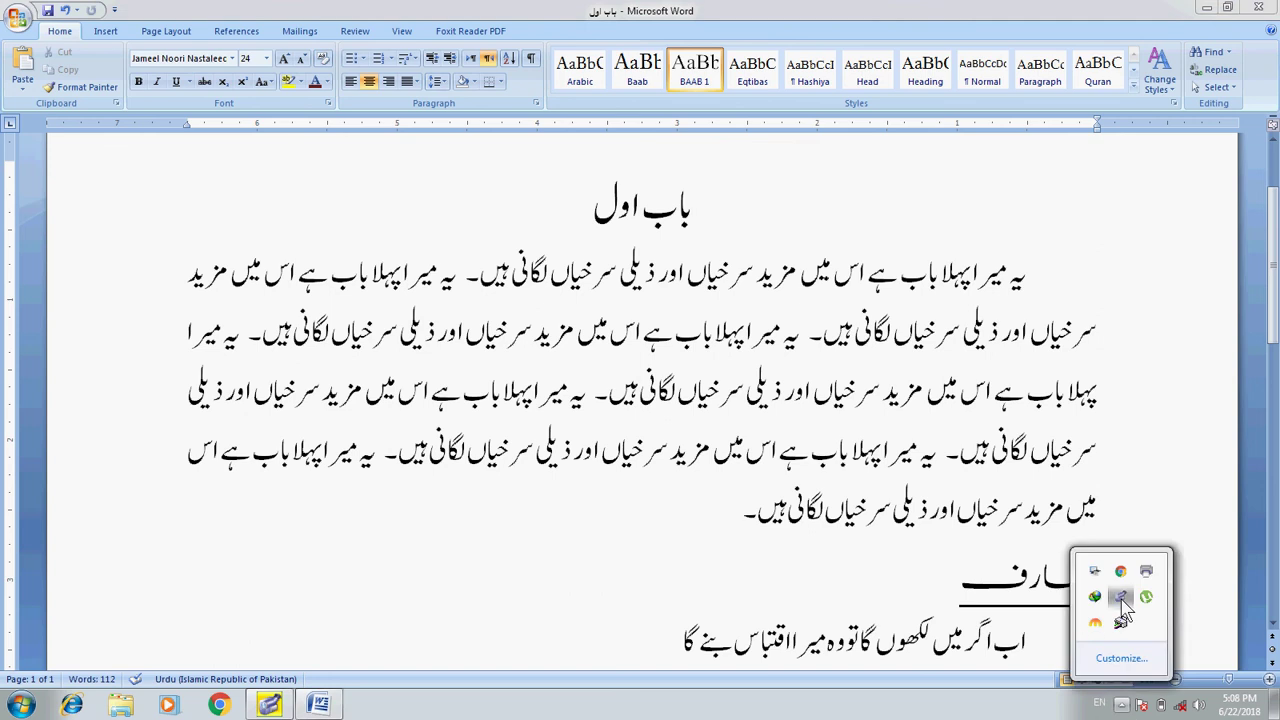
{"action": "left_click", "coordinate": [1121, 600]}
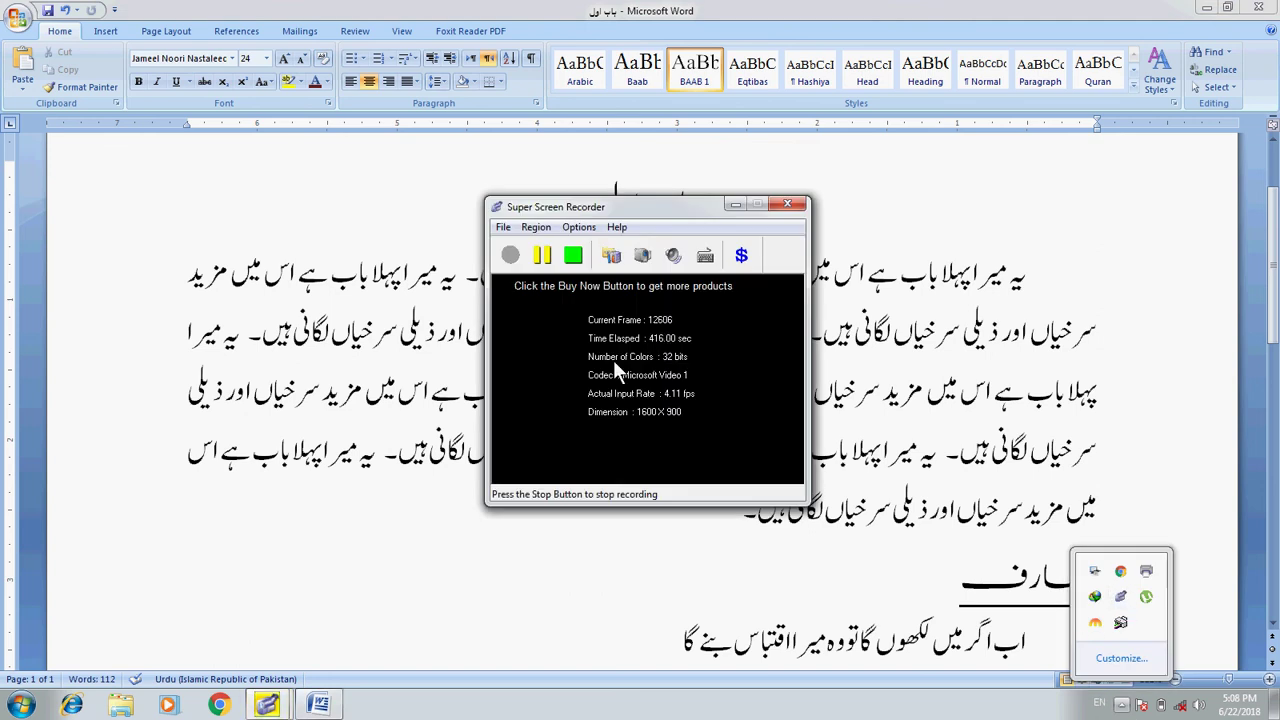